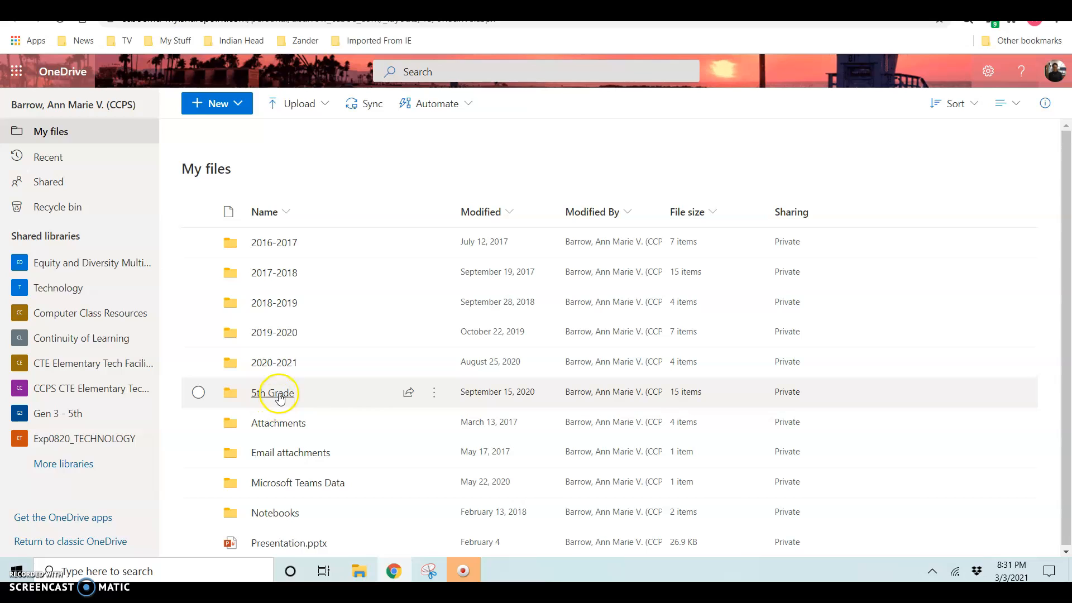
Step: Open the 5th Grade folder in OneDrive and bring up the New file menu
left_click(280, 394)
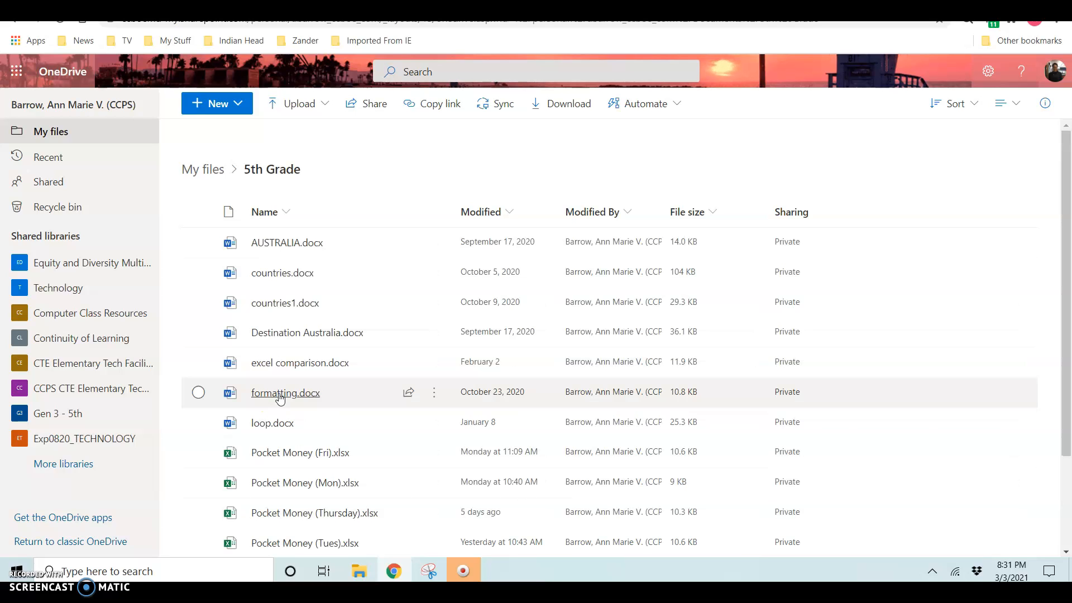
left_click(238, 106)
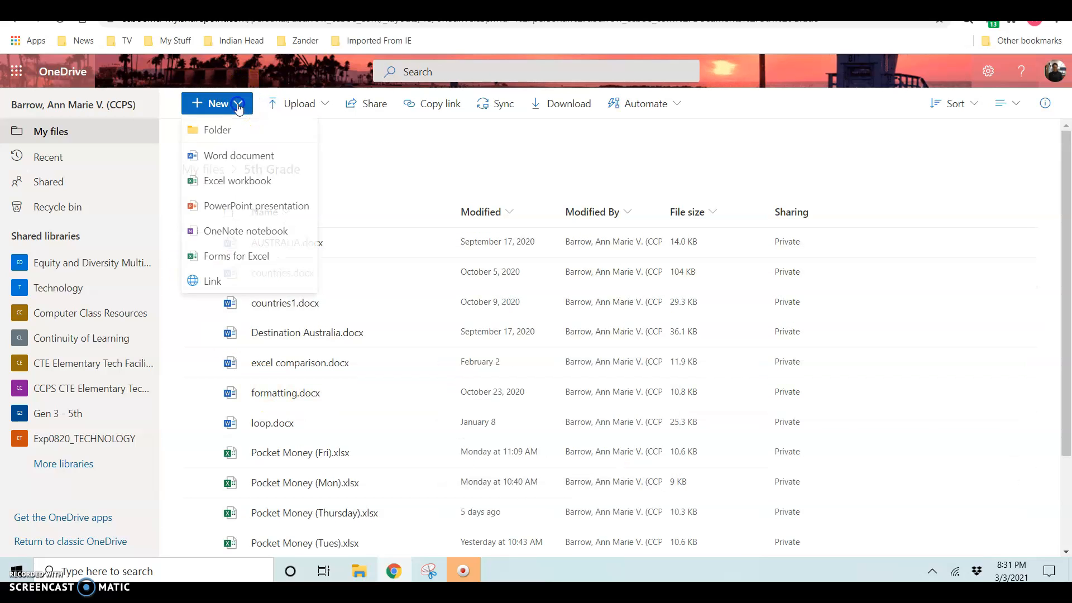
Step: Create a new Excel workbook and rename it from Book to 'Pocket Money'
left_click(261, 184)
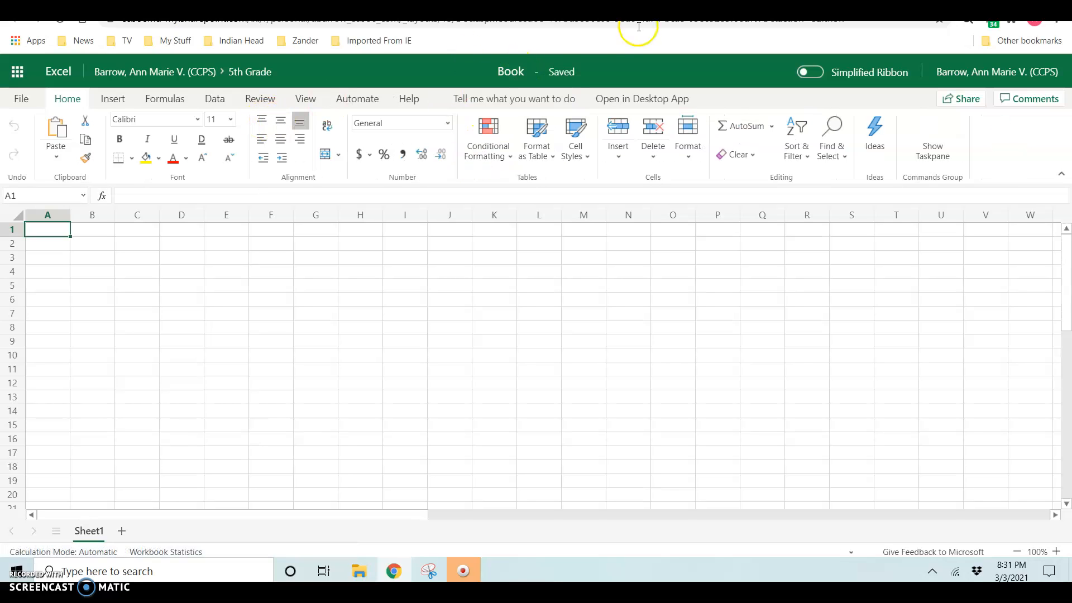
left_click(515, 69)
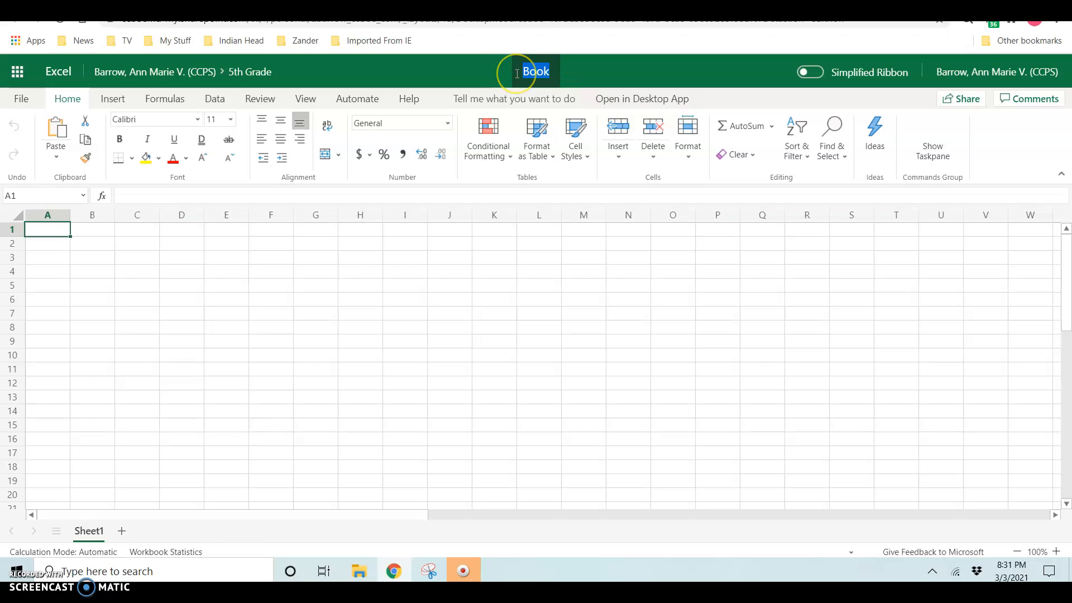
type("Pocket Money")
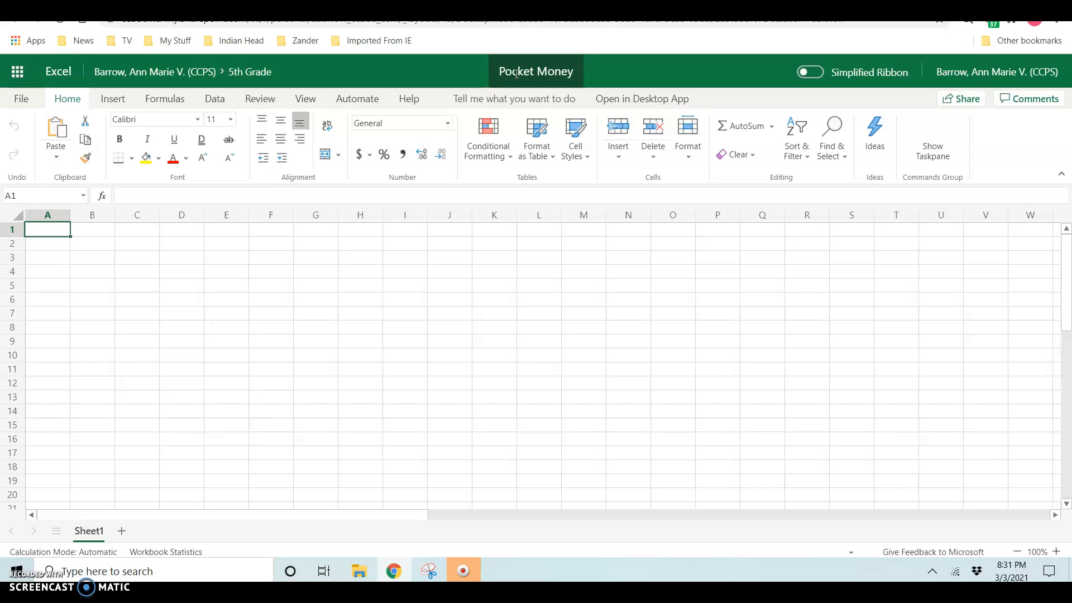
key("Return")
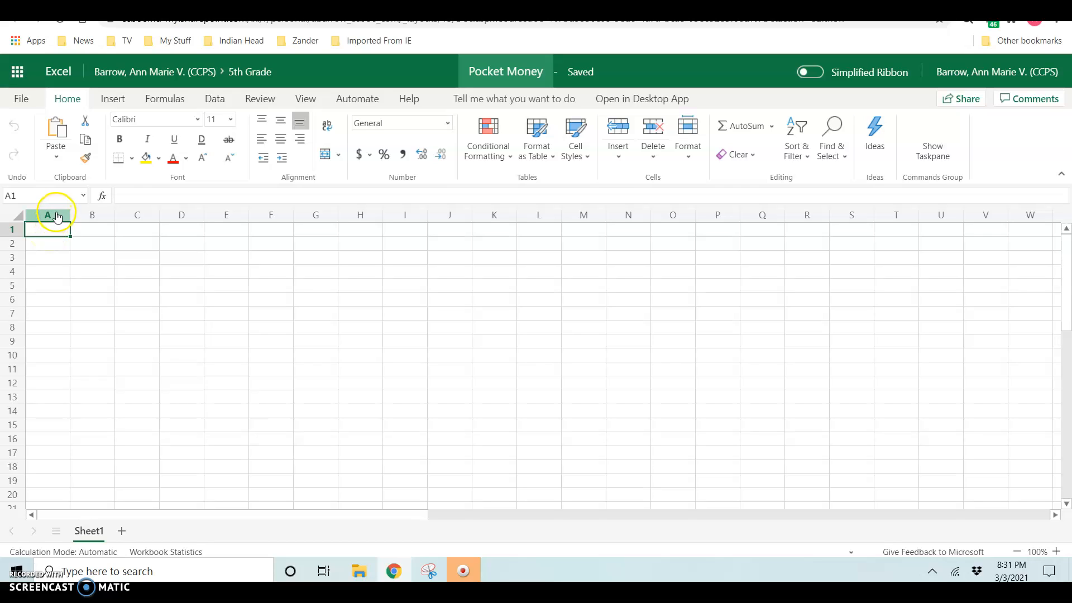
left_click(57, 216)
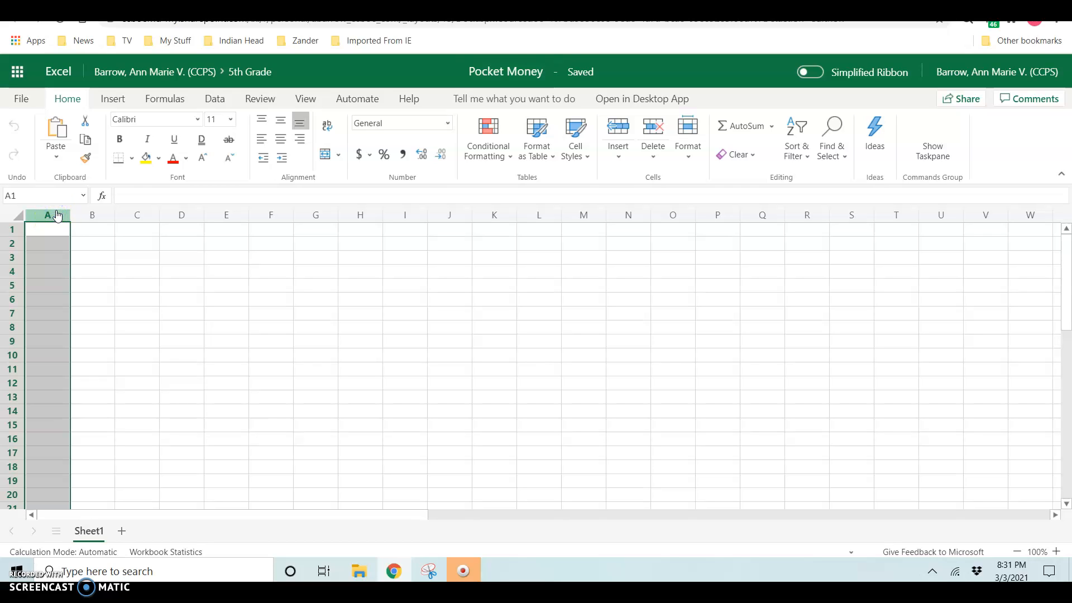
left_click(12, 229)
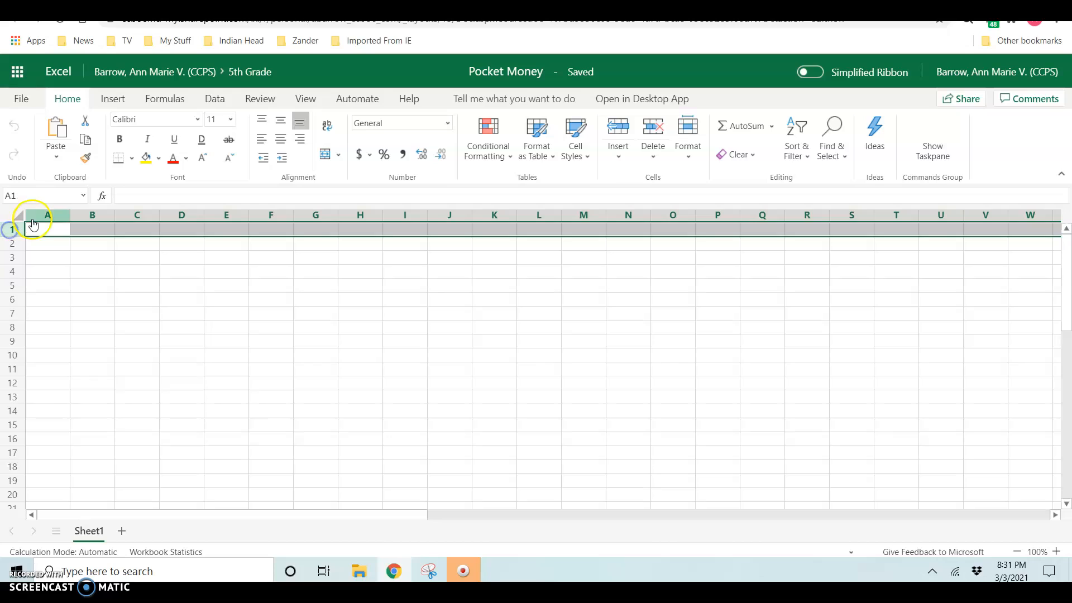
left_click(11, 230)
left_click(50, 221)
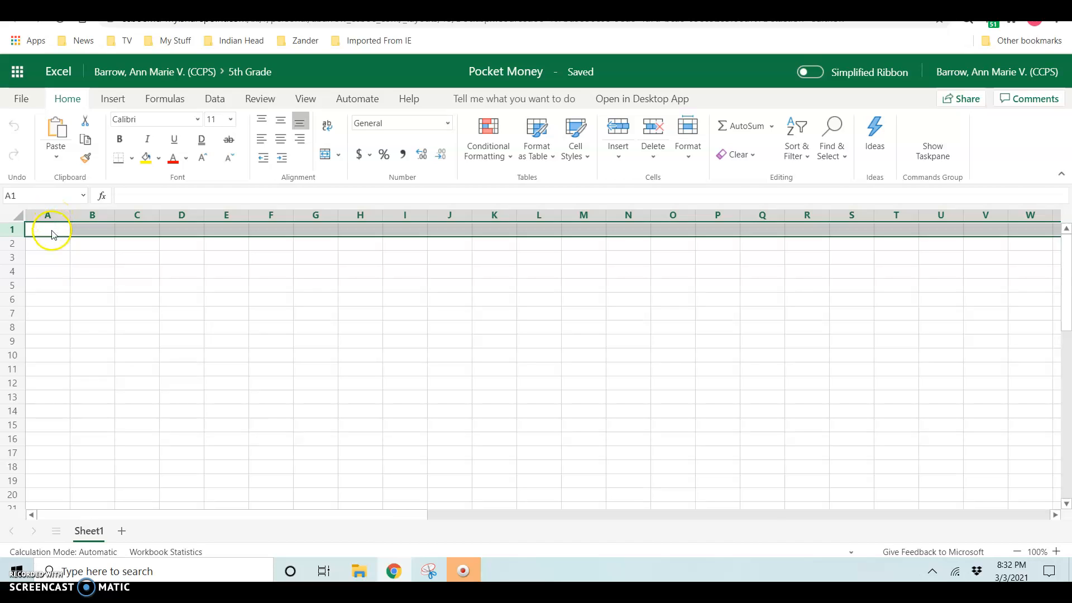
left_click(53, 232)
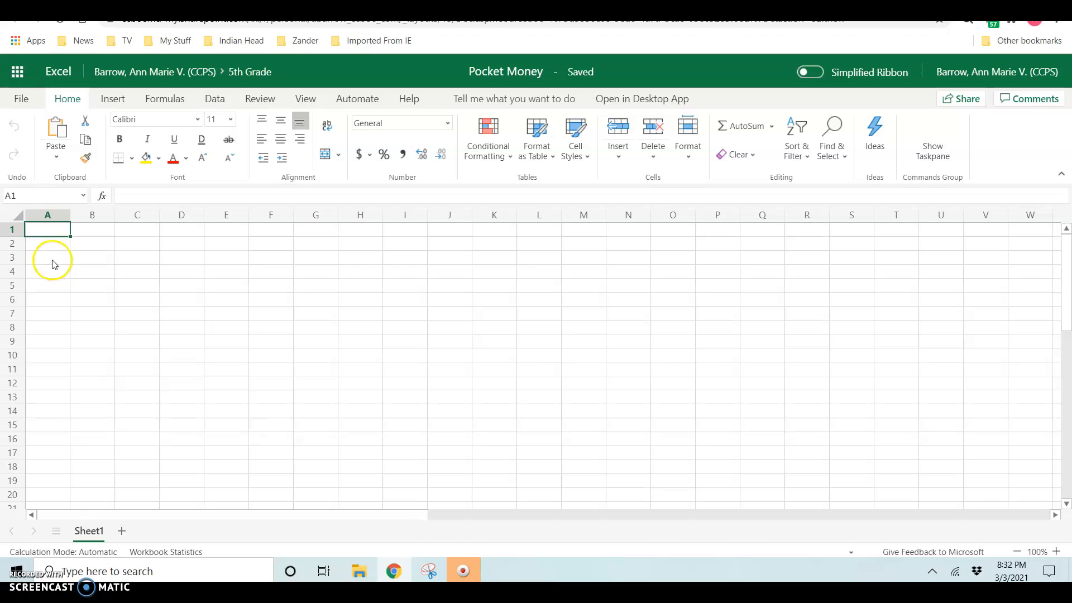
left_click(54, 233)
key("ctrl+Right")
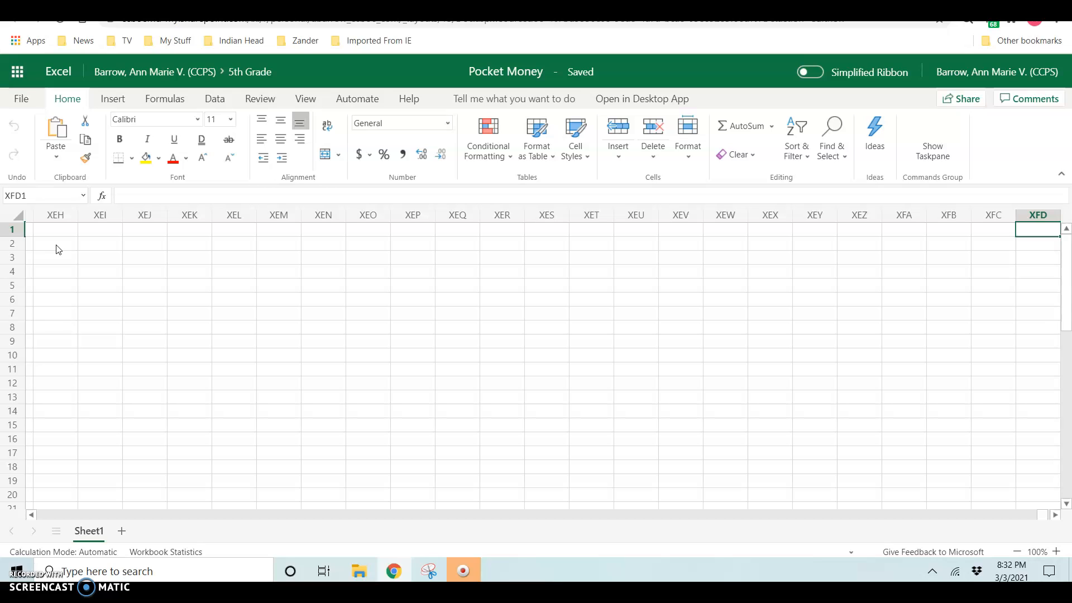
key("ctrl+Down")
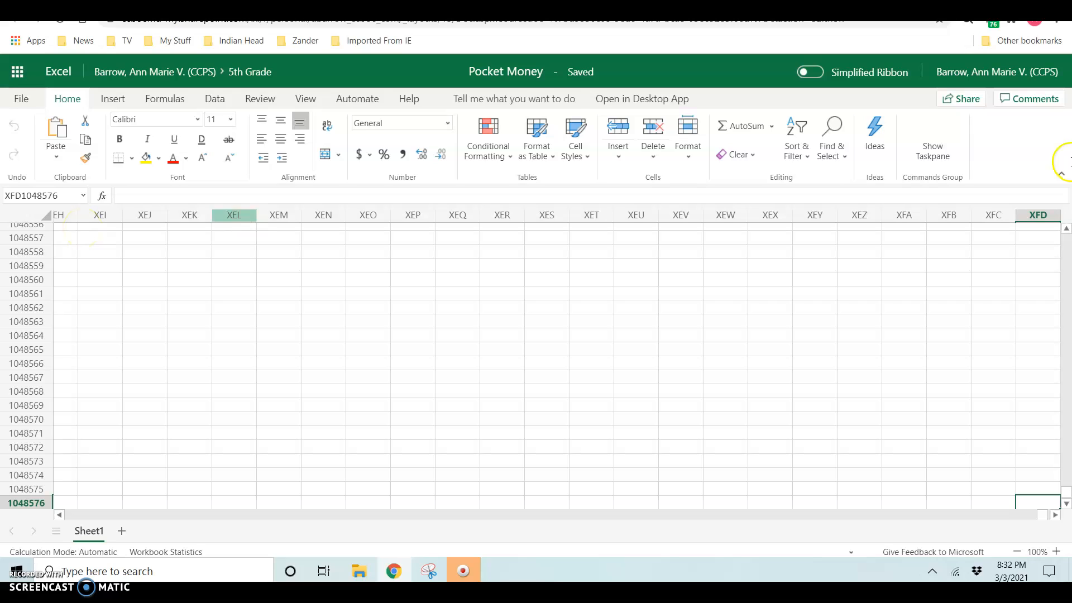
left_click(65, 198)
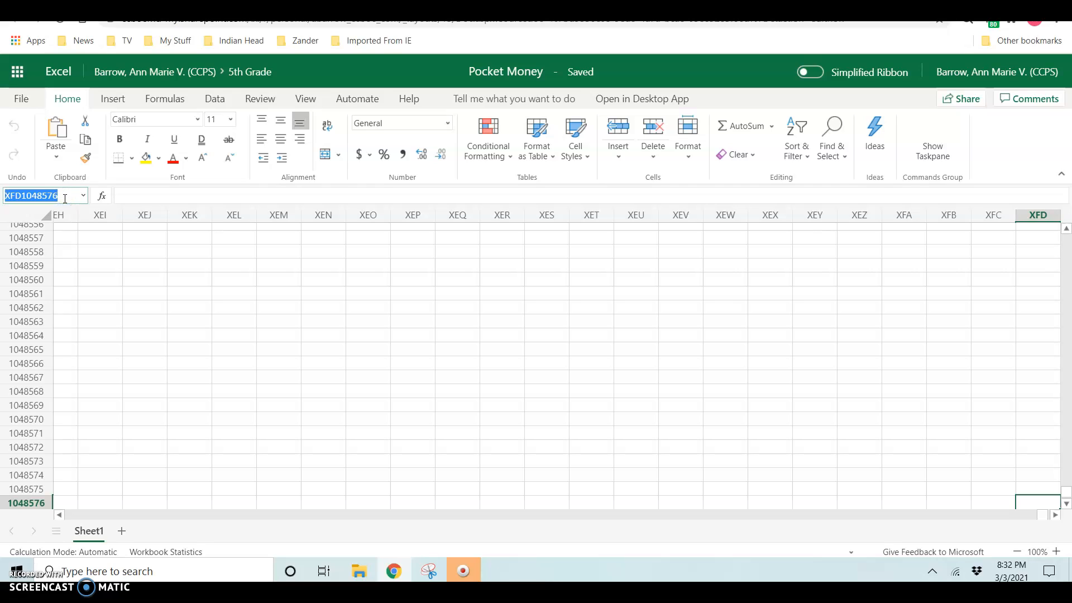
type("a1")
key("Return")
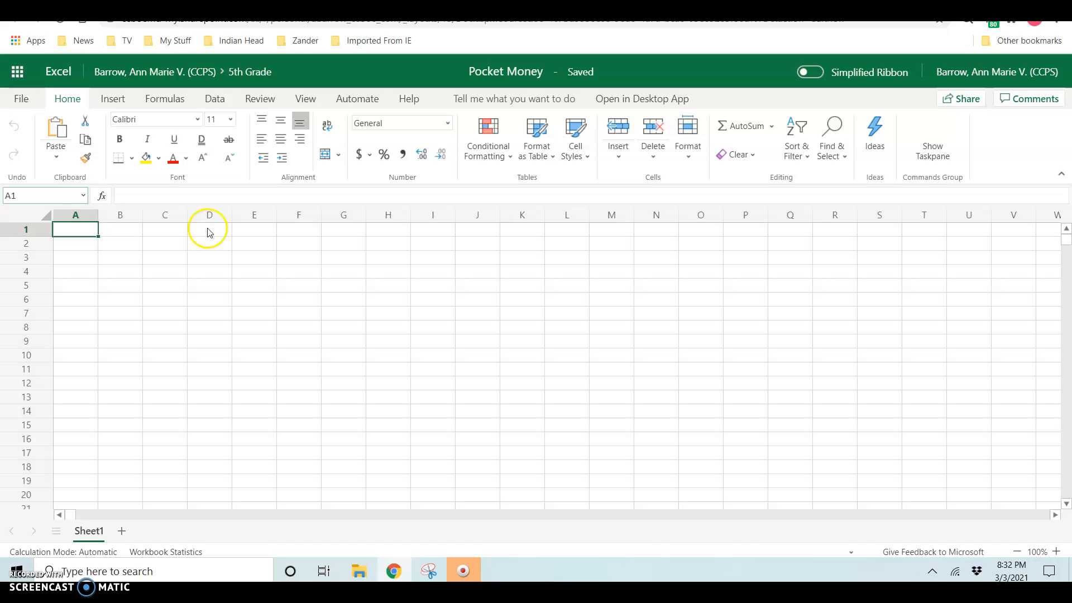
Step: Enter January in B1 and auto-fill February through December across C1:M1
left_click(1056, 551)
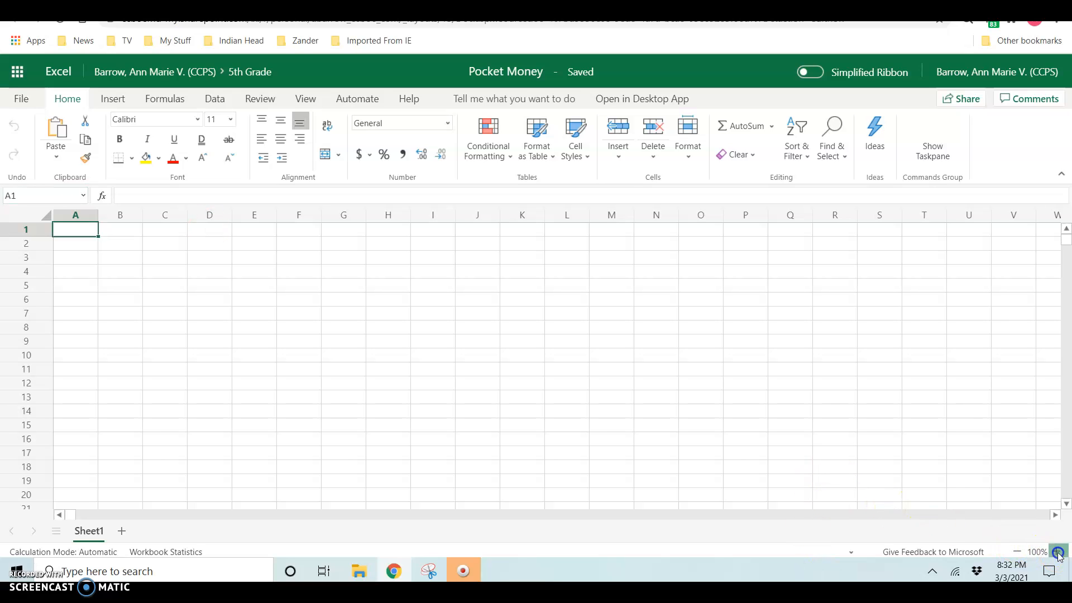
left_click(1057, 551)
left_click(1056, 551)
left_click(1056, 552)
left_click(1057, 552)
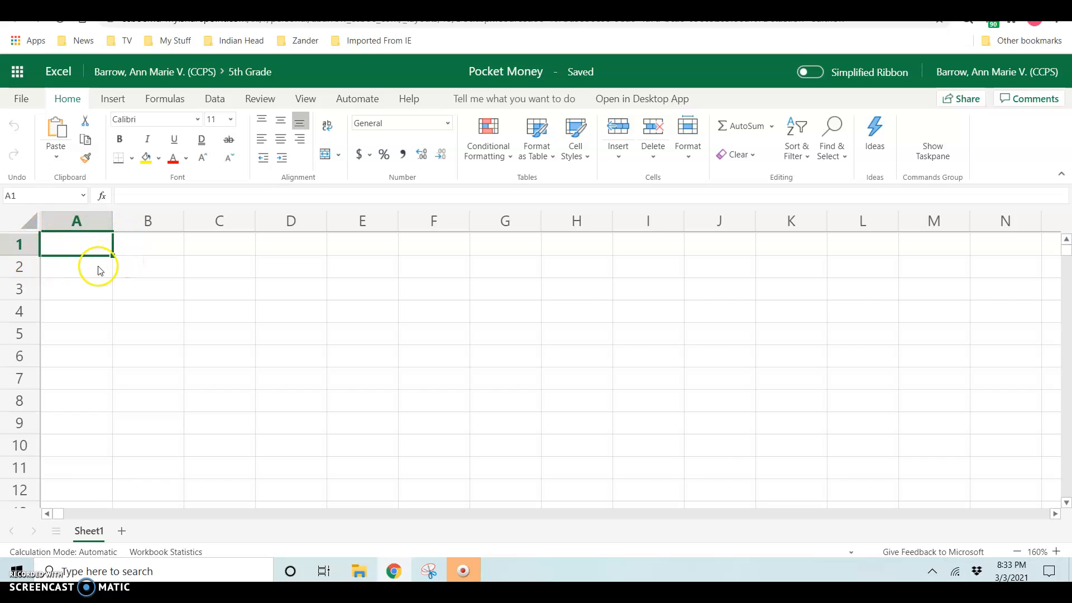
left_click(151, 249)
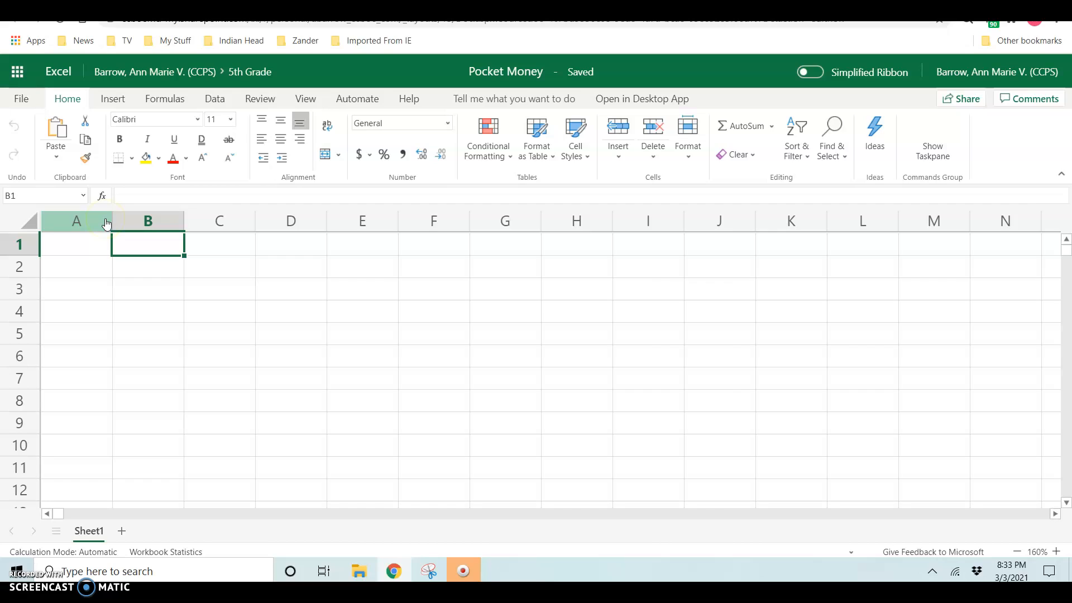
type("January")
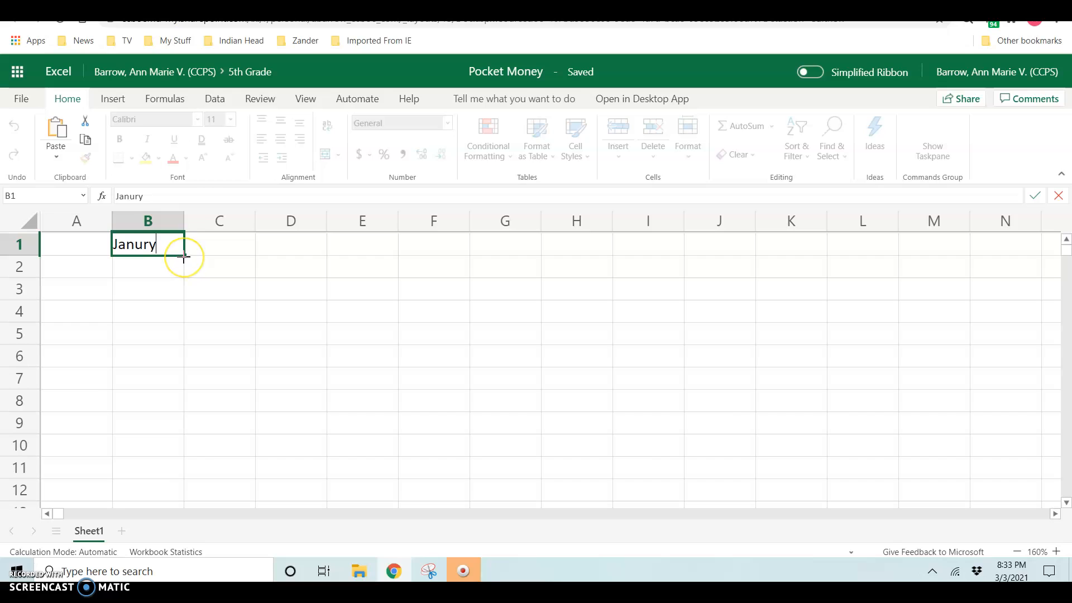
left_click_drag(184, 254, 953, 254)
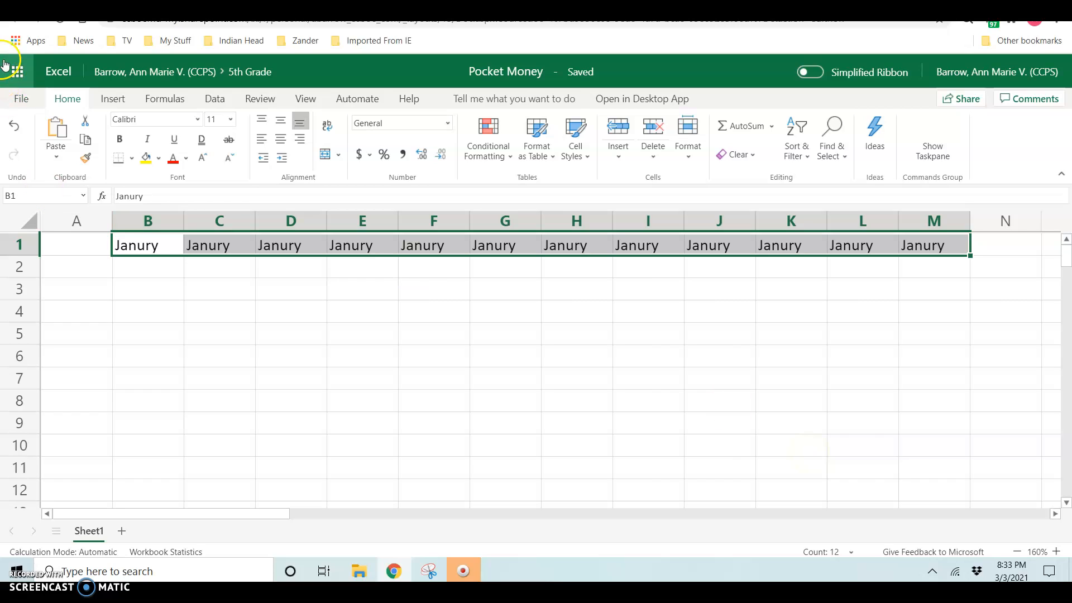
left_click(14, 125)
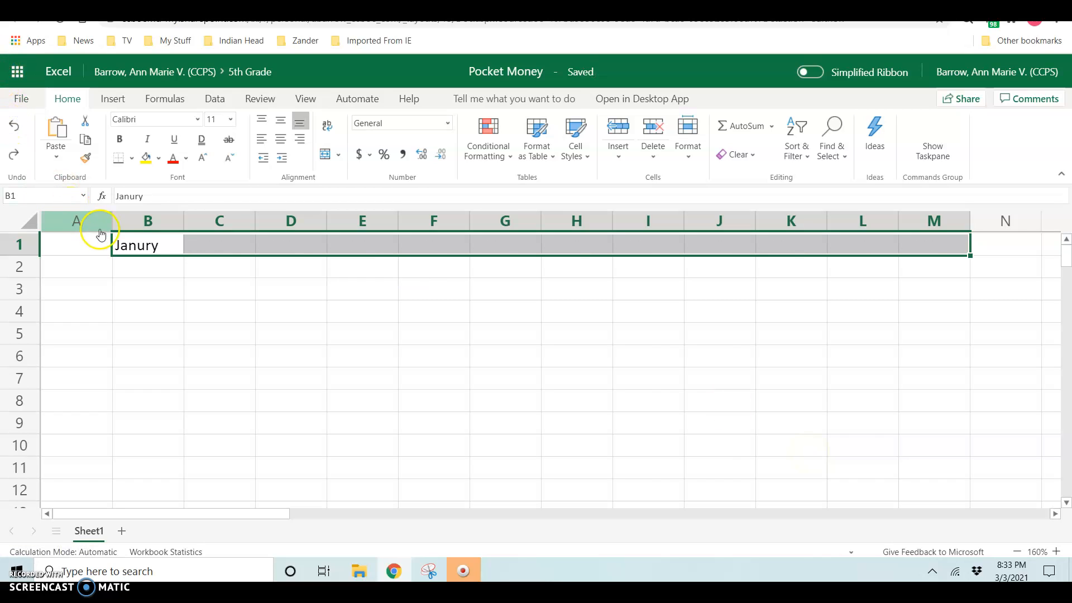
left_click(167, 249)
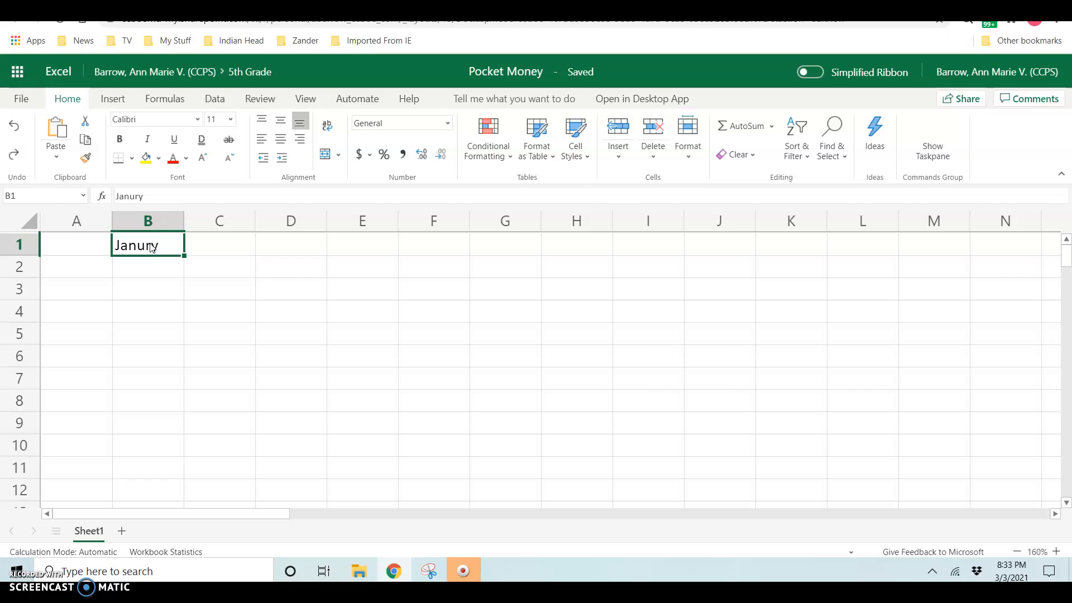
type("January")
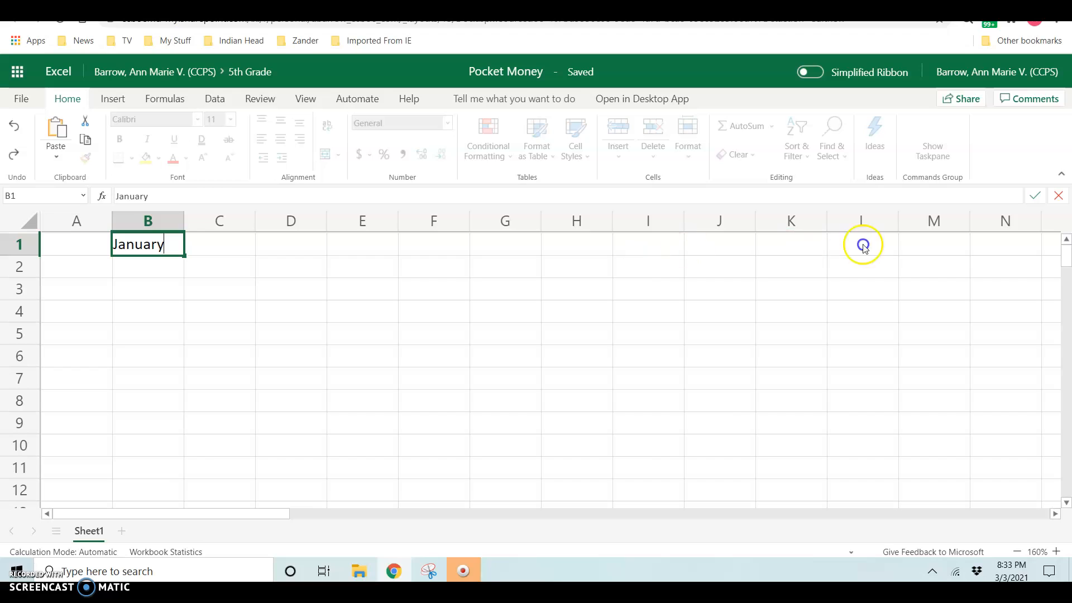
left_click_drag(186, 256, 945, 252)
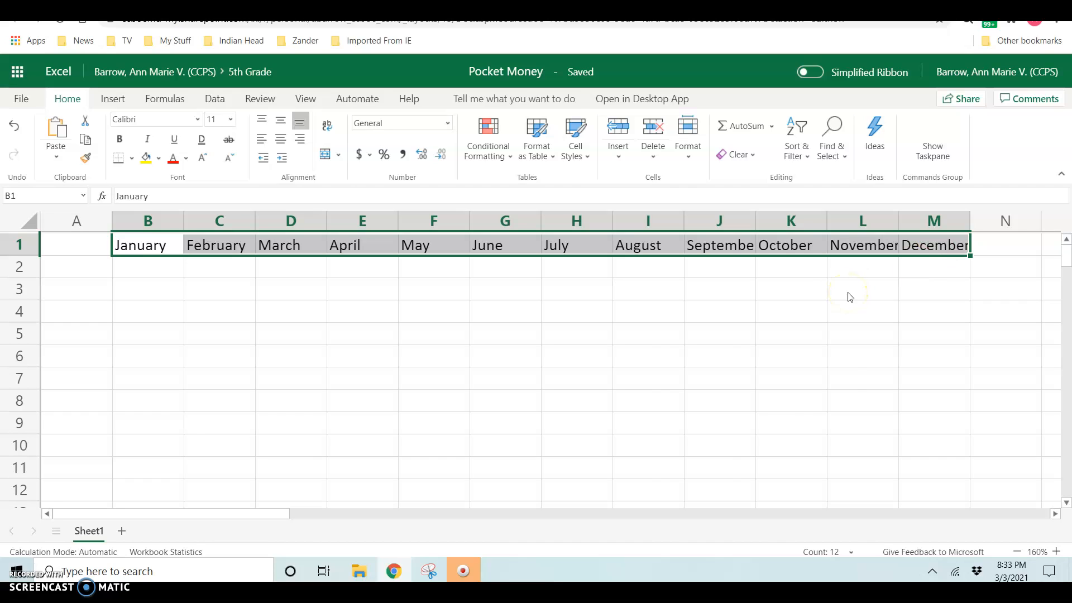
Step: Autofit columns J, L and M so September, November and December fit
left_click(743, 272)
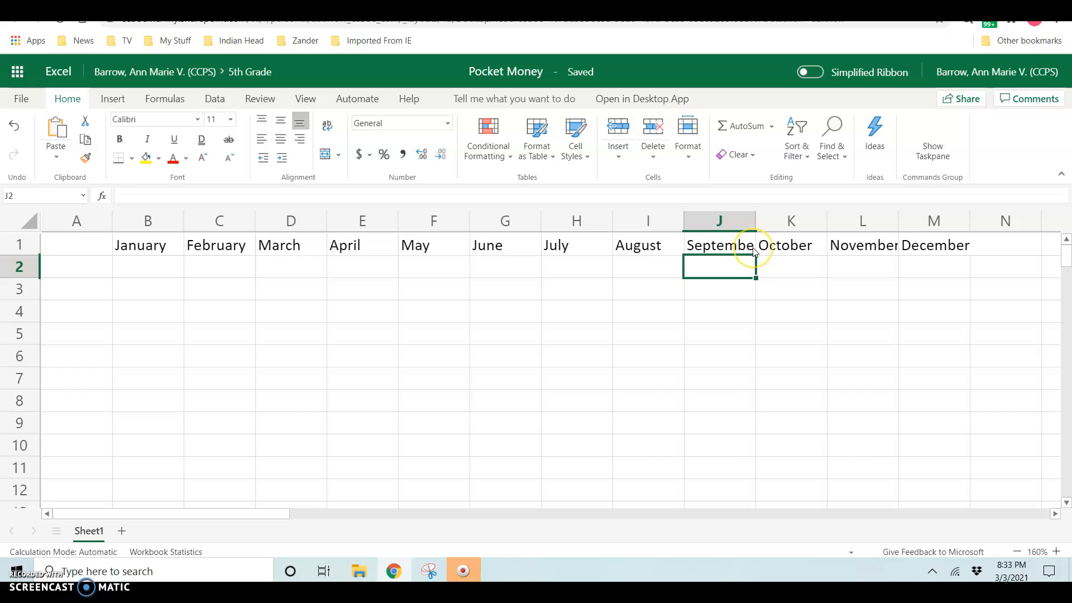
double_click(756, 218)
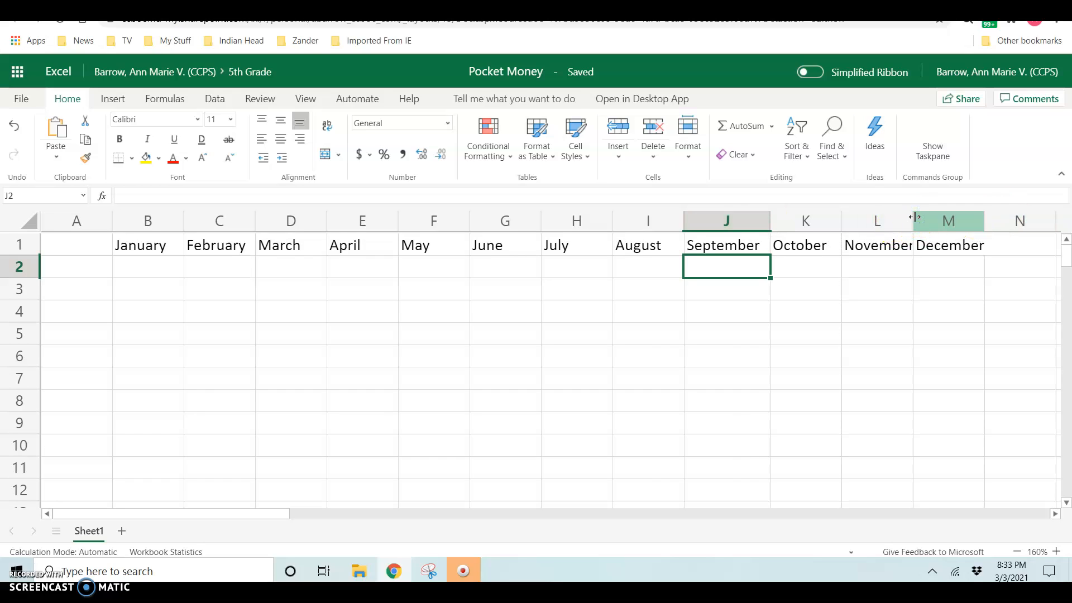
double_click(914, 218)
double_click(992, 223)
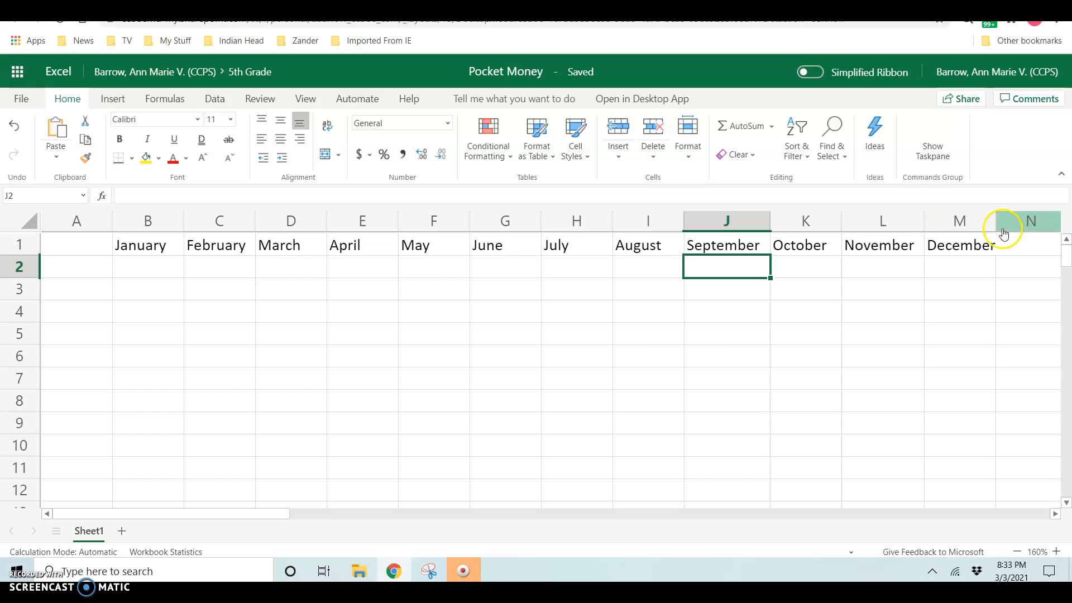
double_click(993, 223)
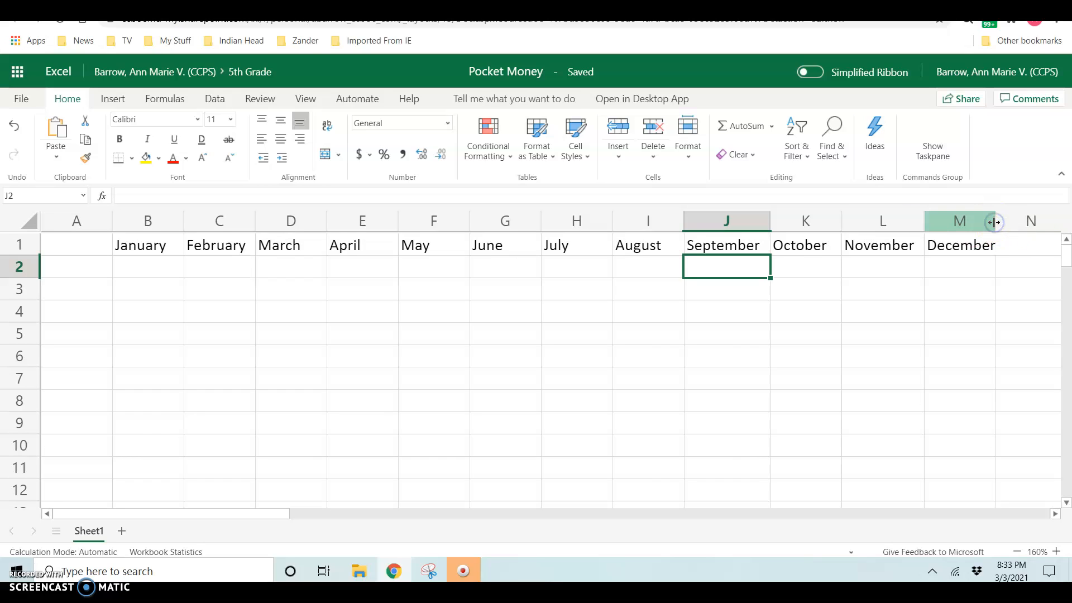
double_click(994, 223)
Step: Label A2:A6 Week 1 through Week 5, auto-filling from Week 1 and Week 2
left_click(70, 273)
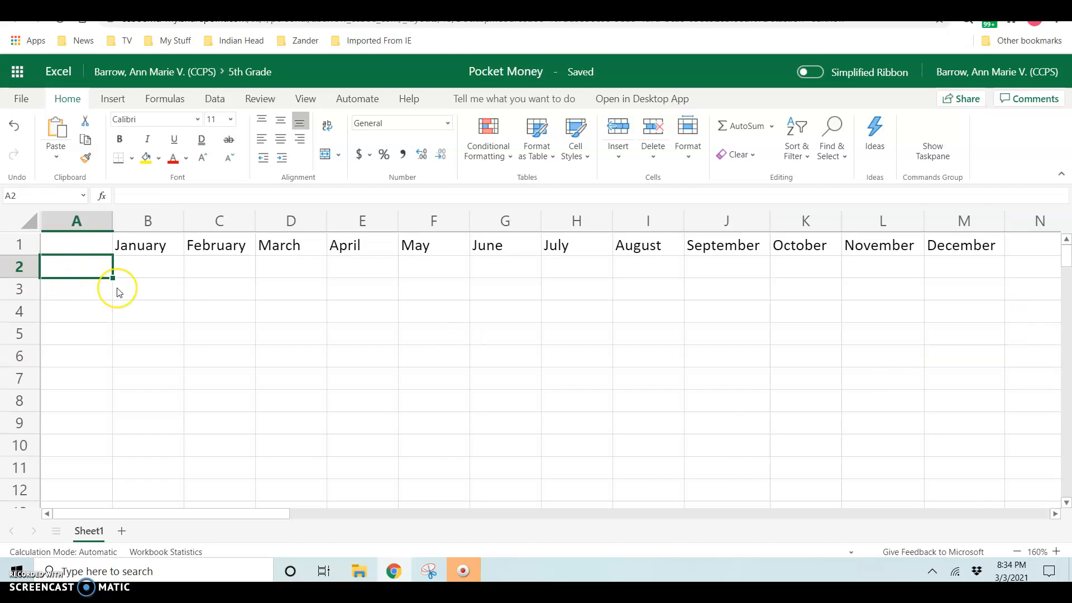
type("Week 1")
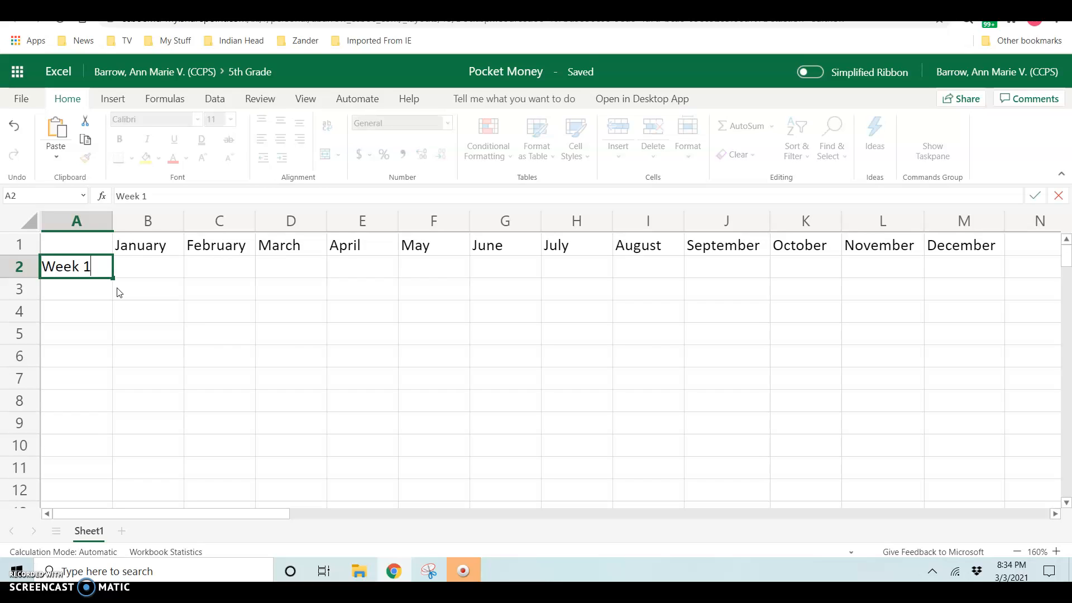
key("Return")
type("We")
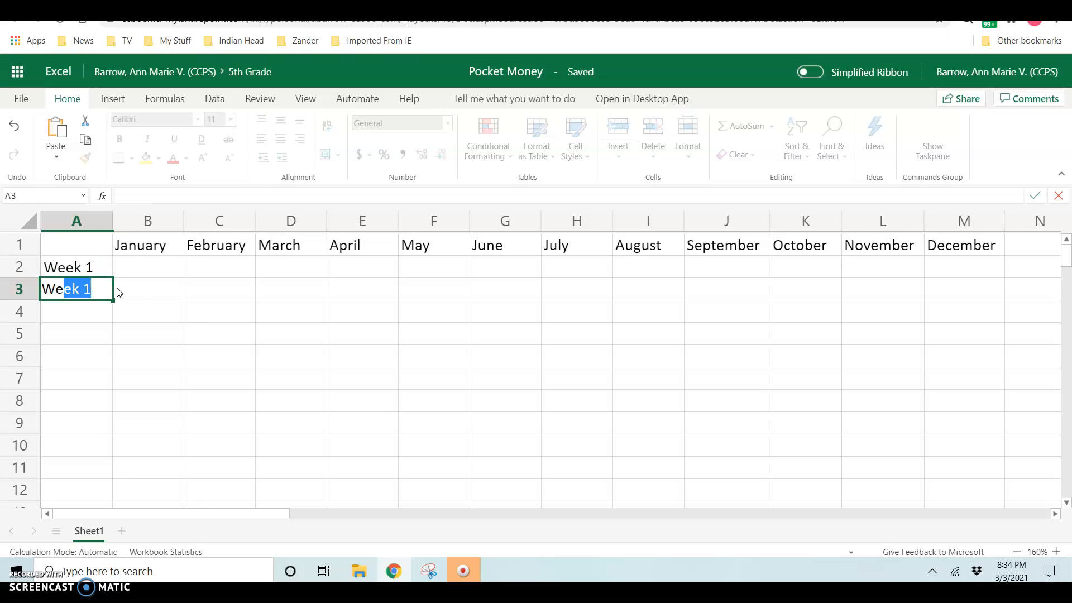
type("ek 2")
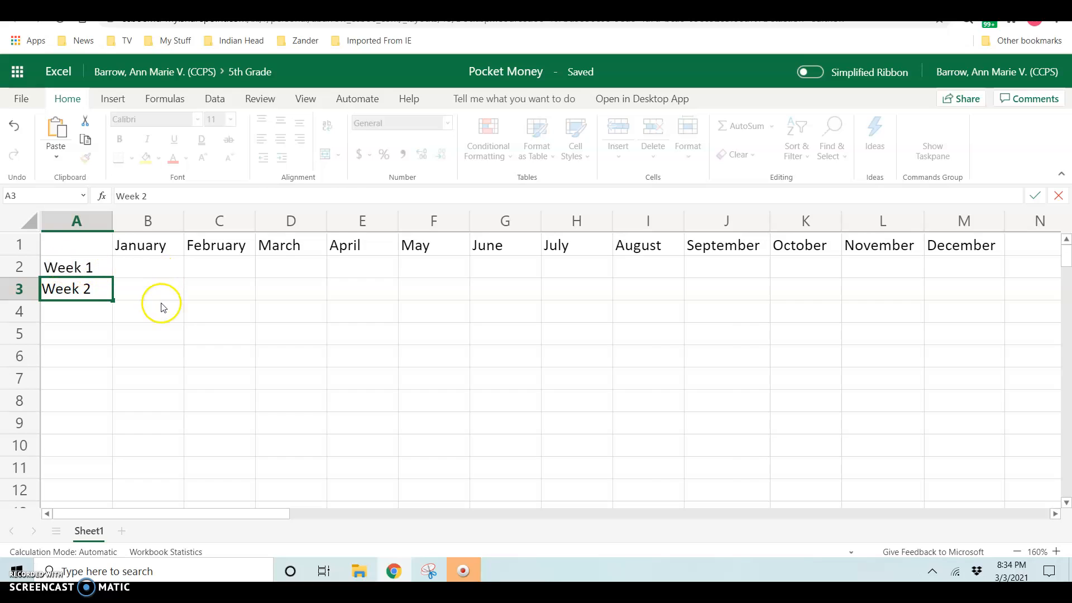
left_click_drag(85, 266, 85, 284)
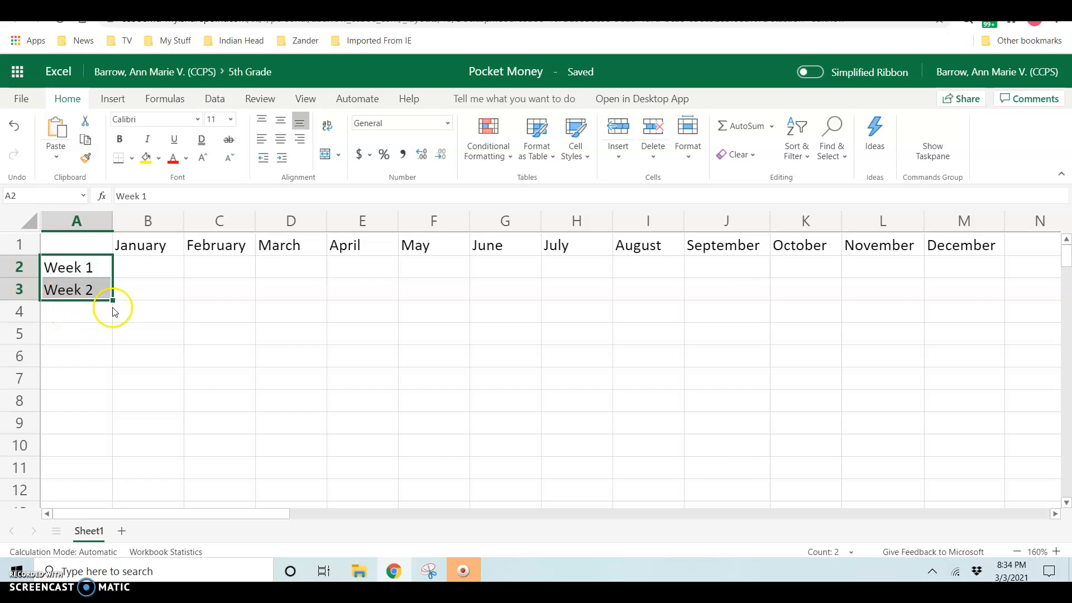
left_click_drag(113, 300, 105, 357)
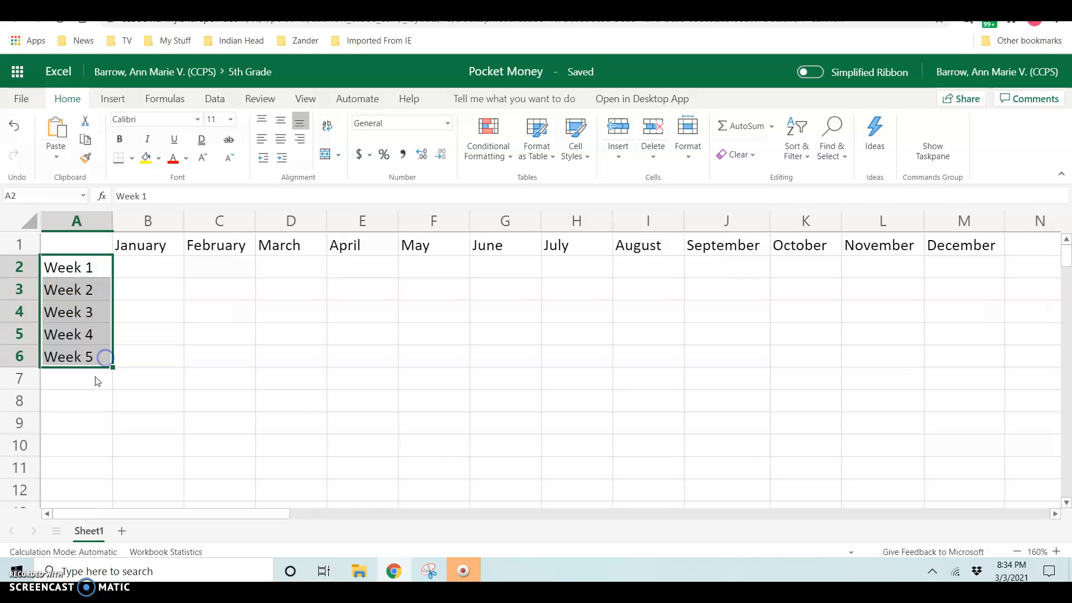
Step: Enter the label Total in cell A8
left_click(82, 402)
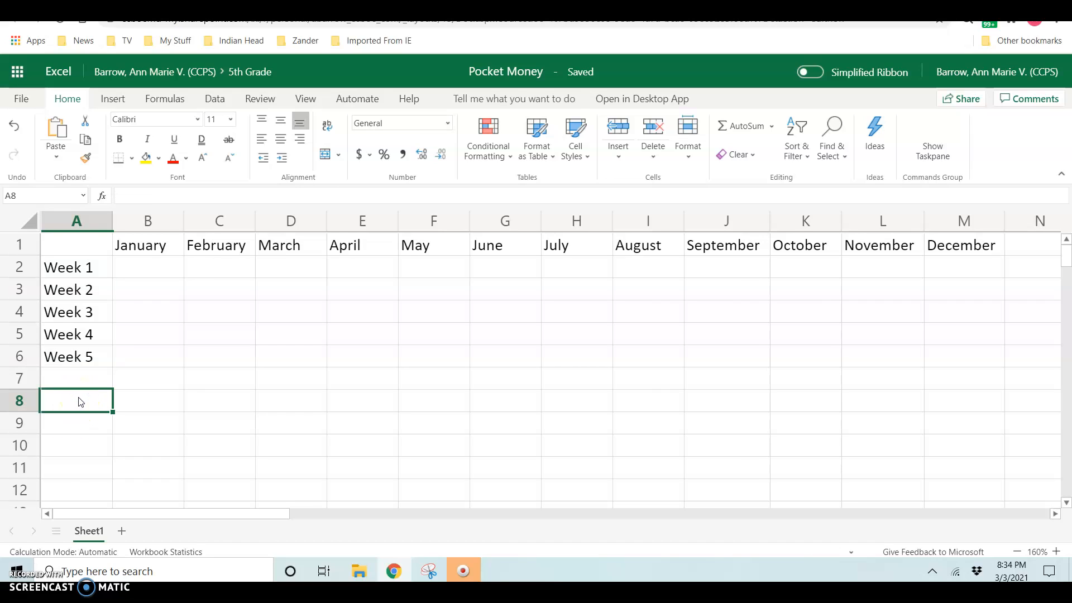
type("Total")
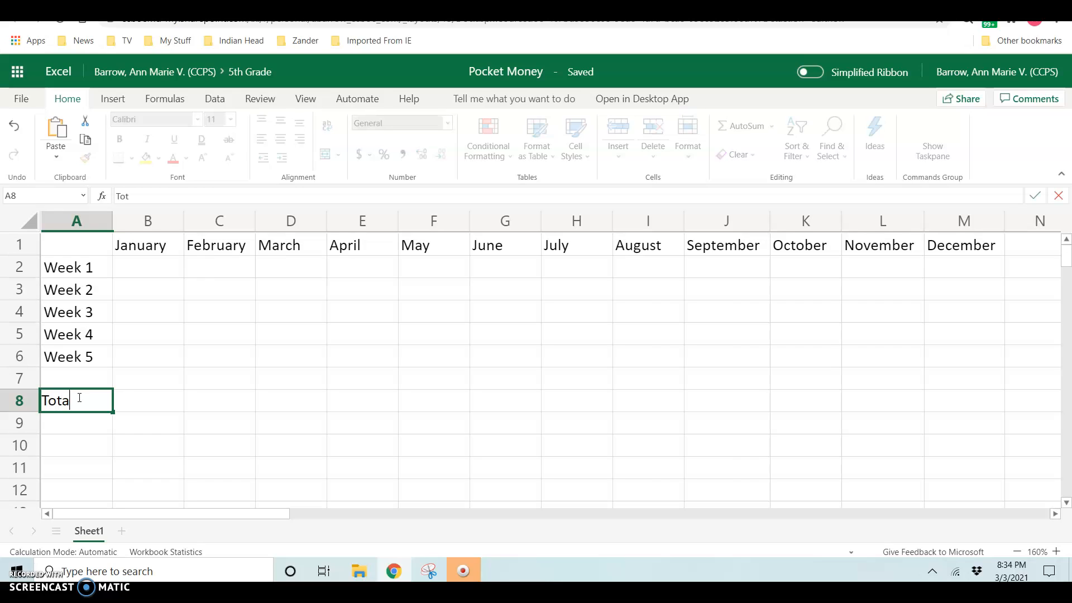
left_click(147, 267)
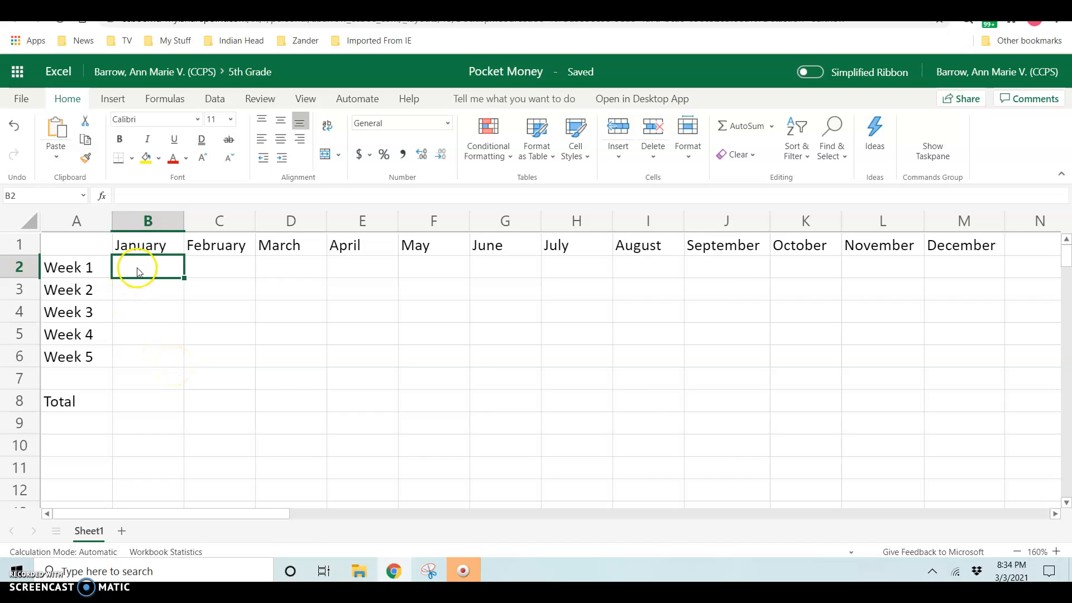
Step: Select the weekly amount range B2:M8 under the twelve month headings
left_click_drag(141, 266, 991, 401)
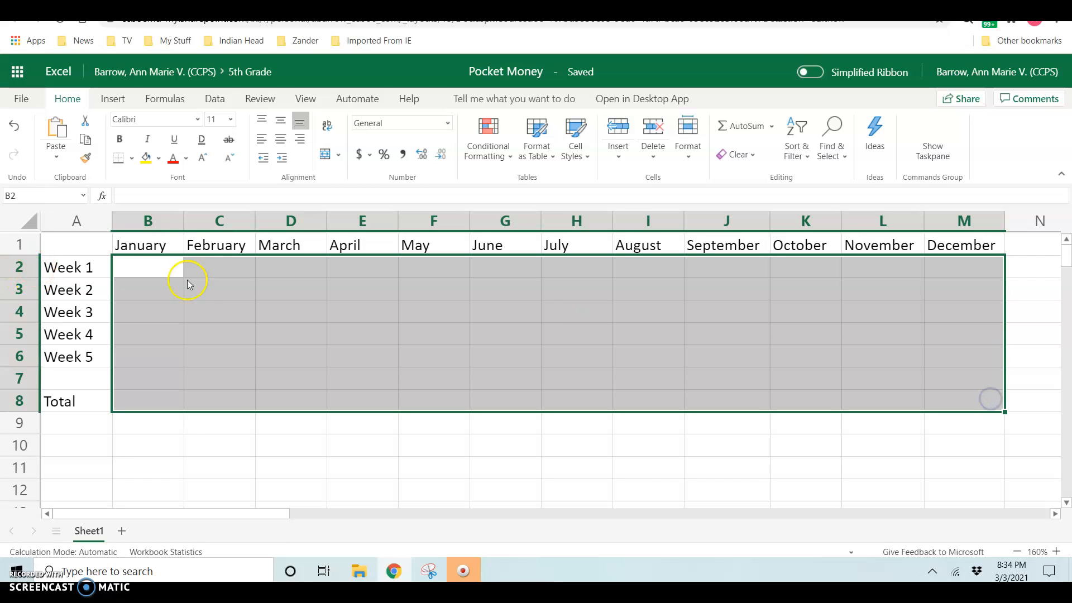
left_click(143, 263)
left_click(130, 266)
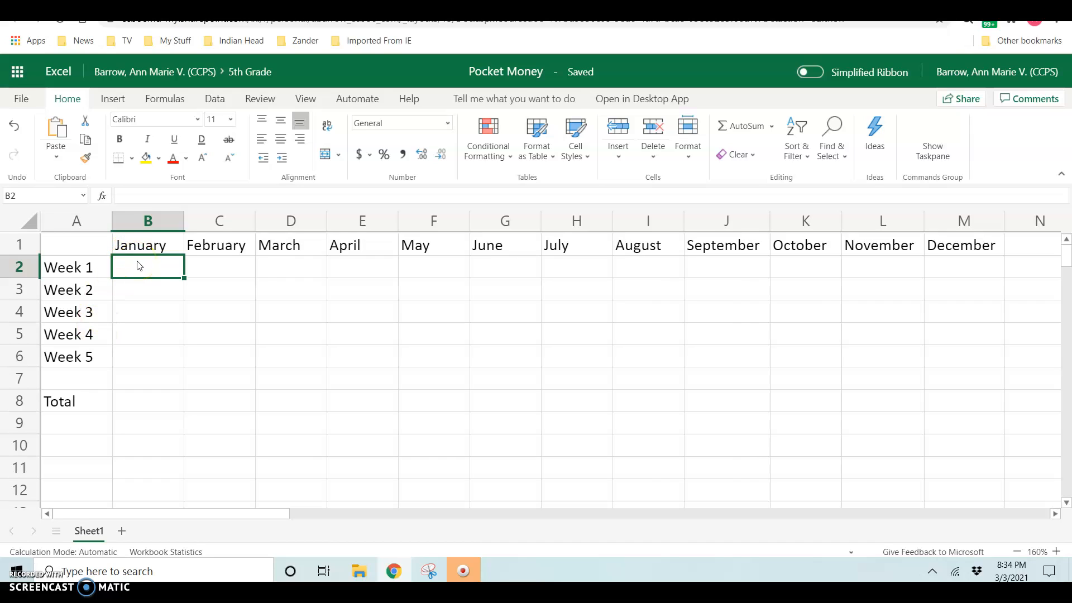
left_click(987, 402, "shift")
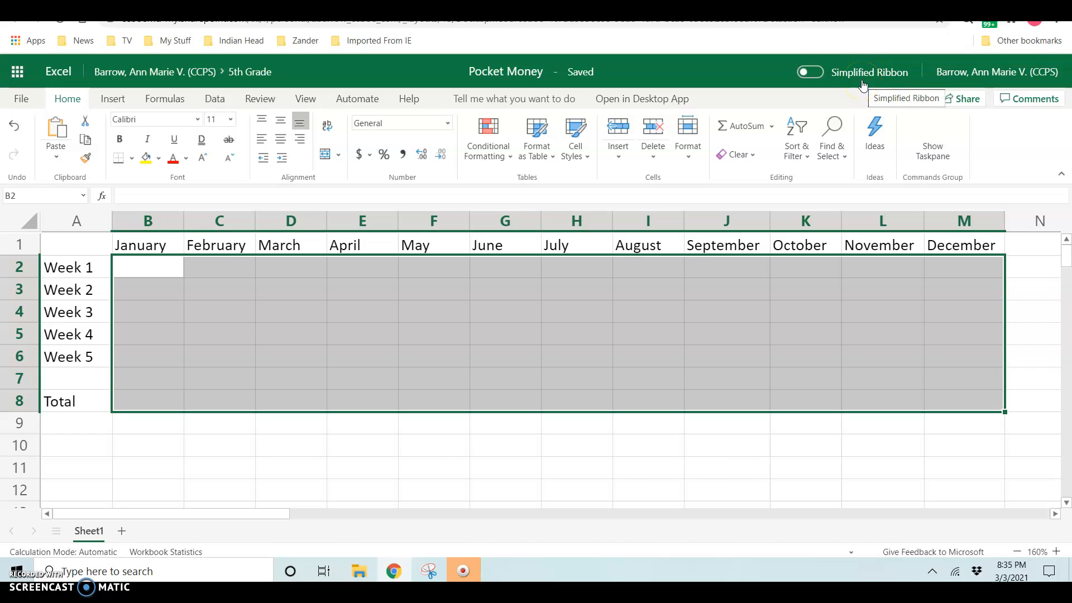
left_click(814, 71)
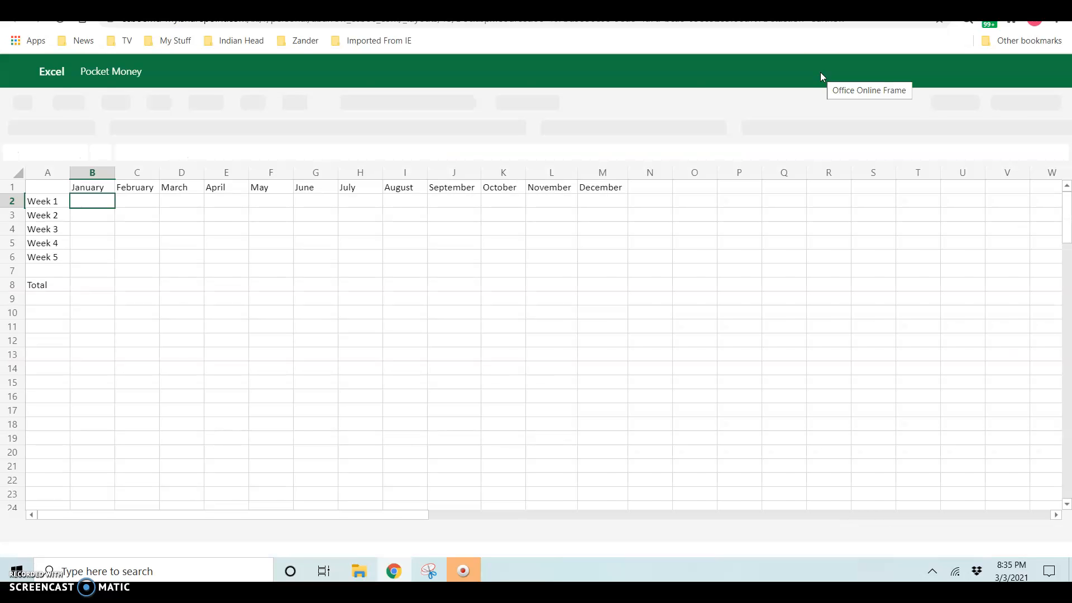
left_click(957, 77)
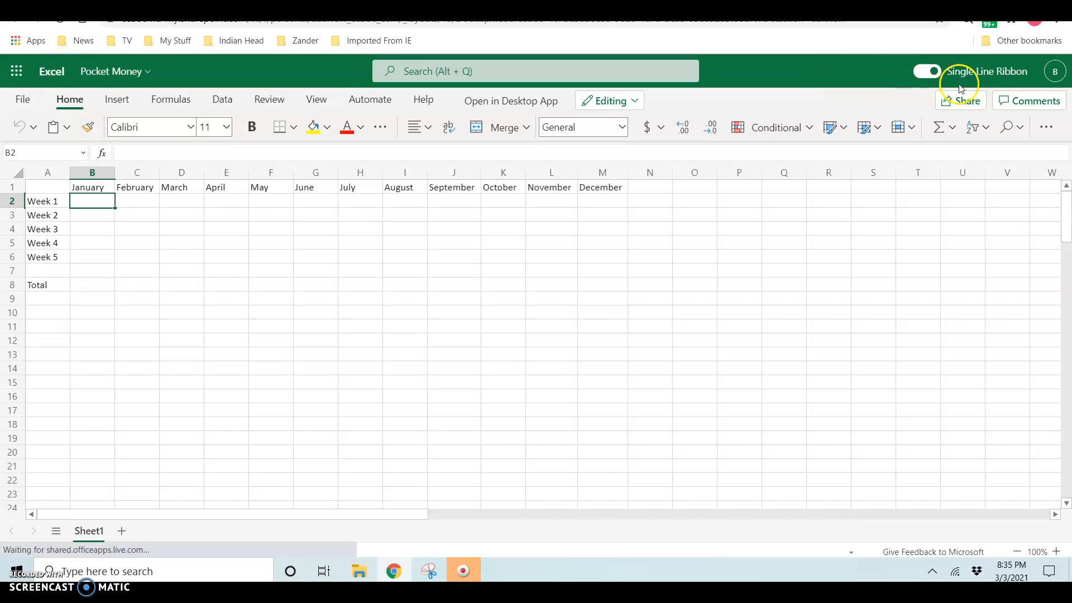
left_click(918, 78)
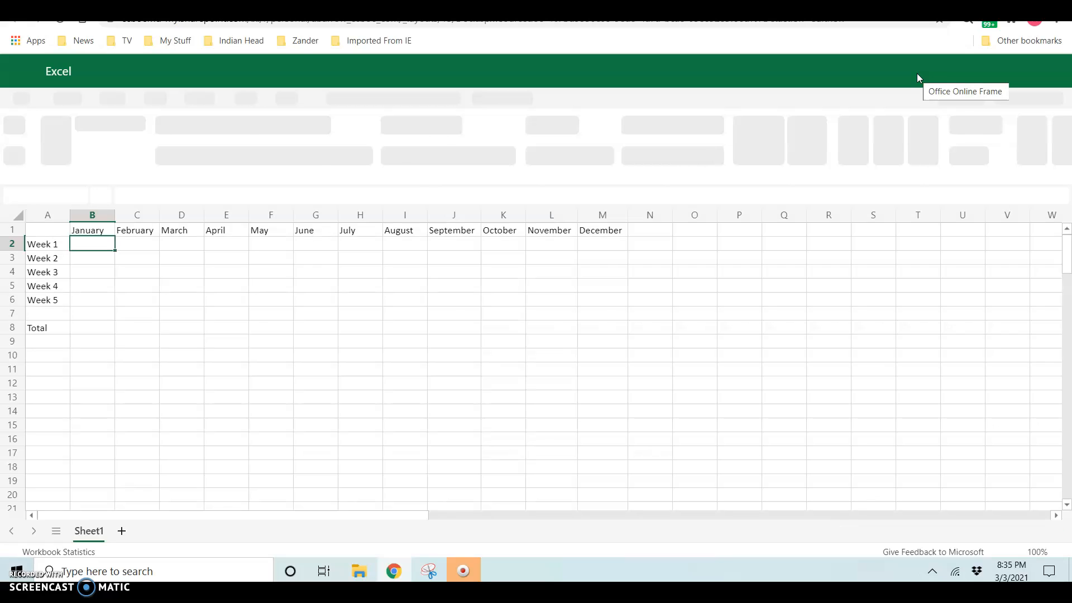
left_click(1056, 552)
left_click(1056, 553)
left_click(1056, 553)
left_click(1055, 552)
left_click(1056, 553)
left_click(1056, 552)
left_click(1056, 552)
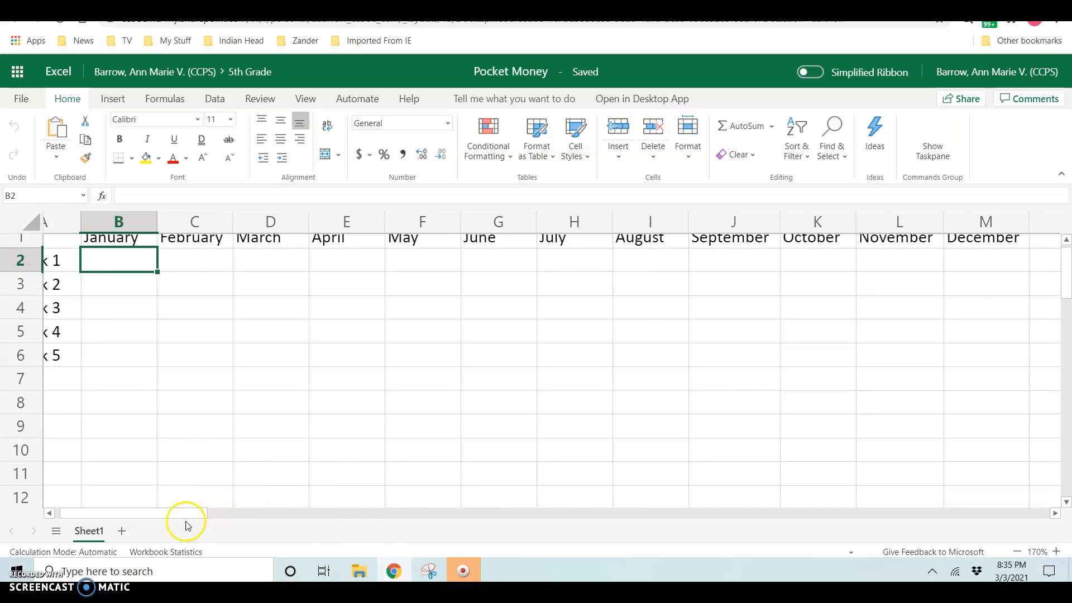
left_click_drag(133, 514, 67, 514)
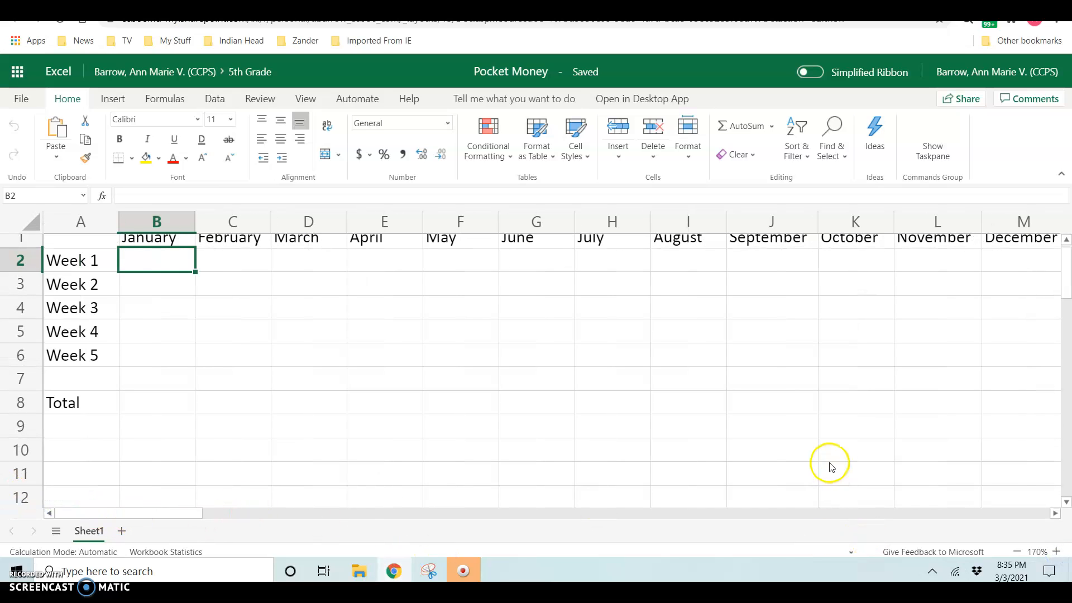
scroll(834, 460, "up", 1)
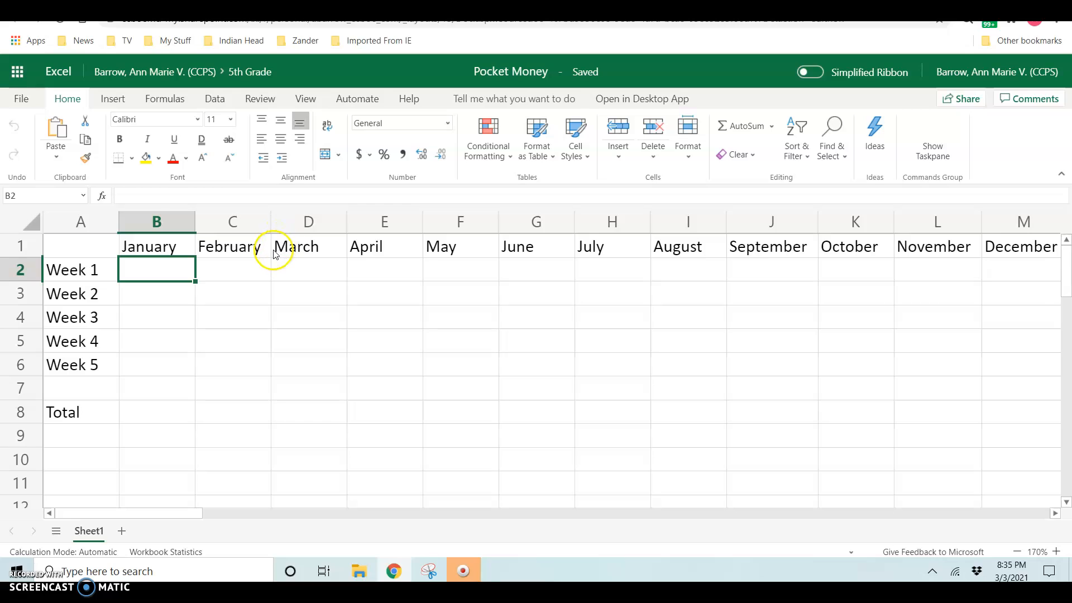
left_click(1024, 416, "shift")
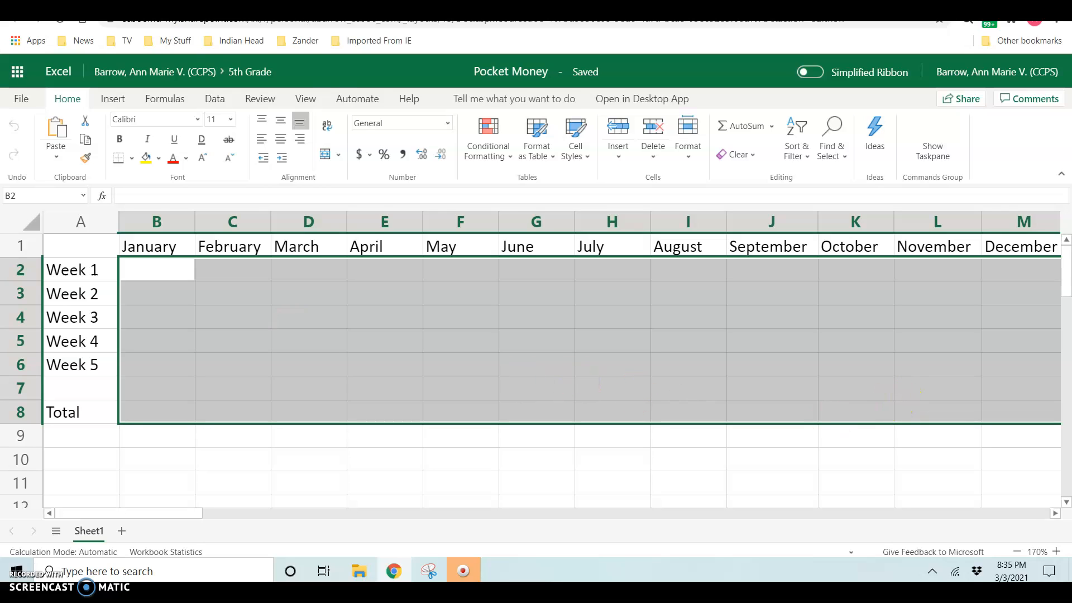
Step: Apply the $ English (United States) accounting format to the amount cells
left_click(370, 158)
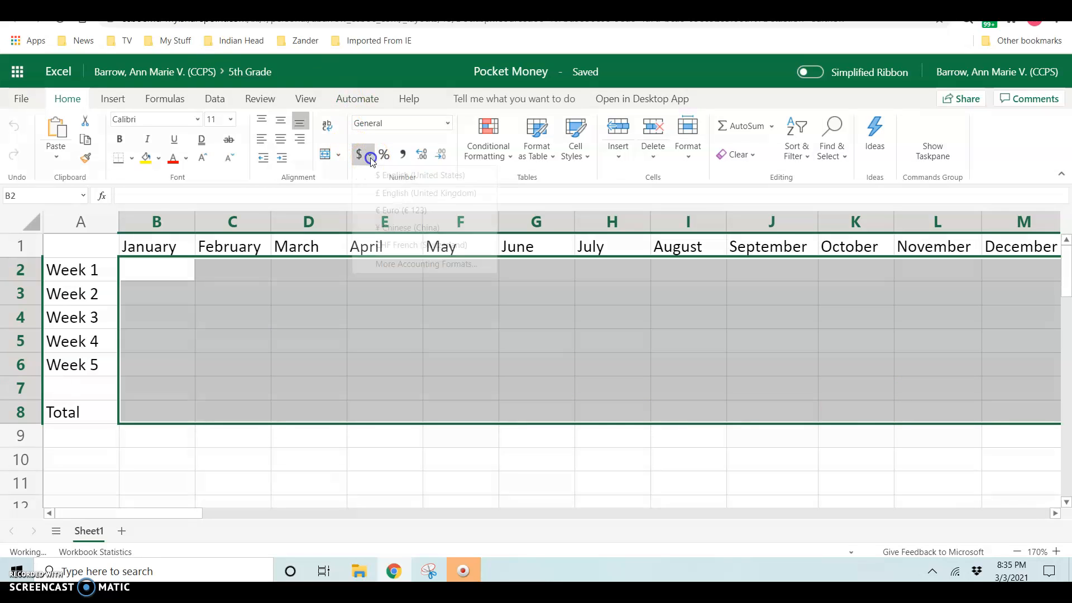
left_click(428, 176)
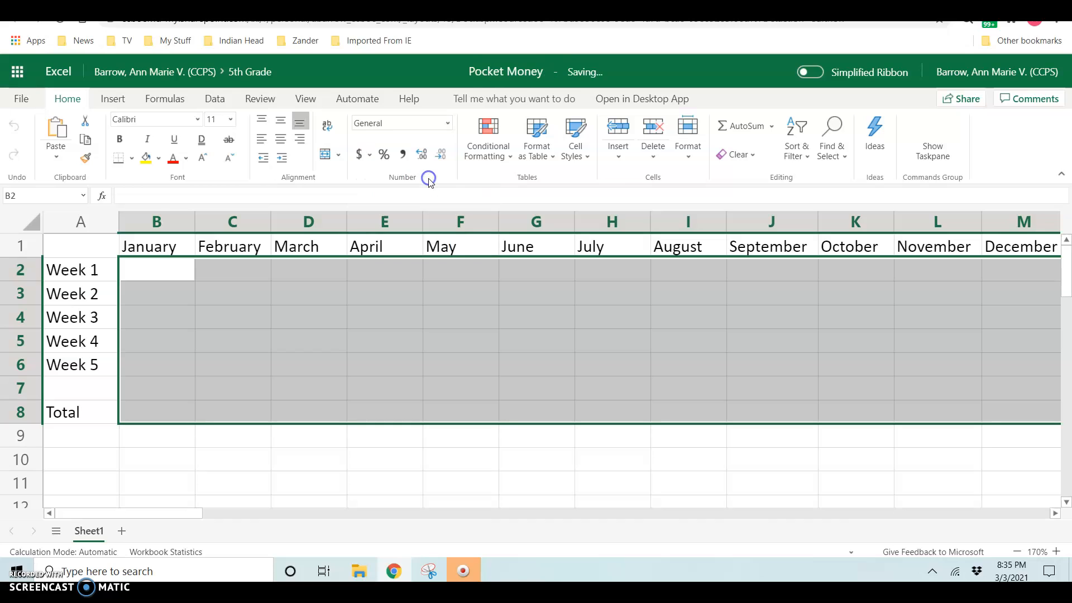
left_click(159, 277)
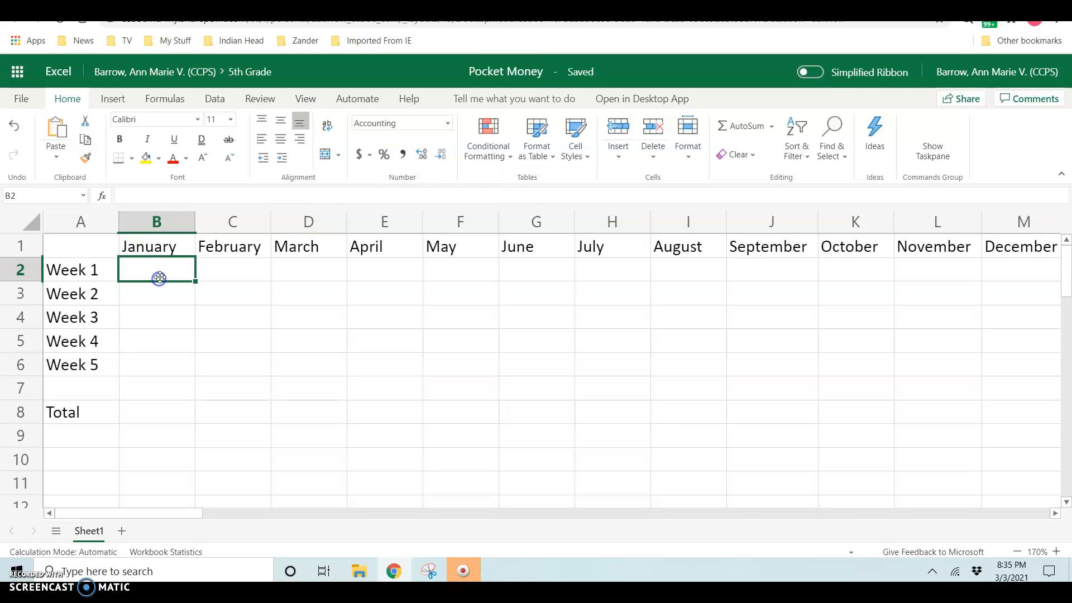
left_click(163, 277)
Step: Enter January's weekly amounts 20, 30, 20, 30 and a Week 5 value in B2:B6
type("20")
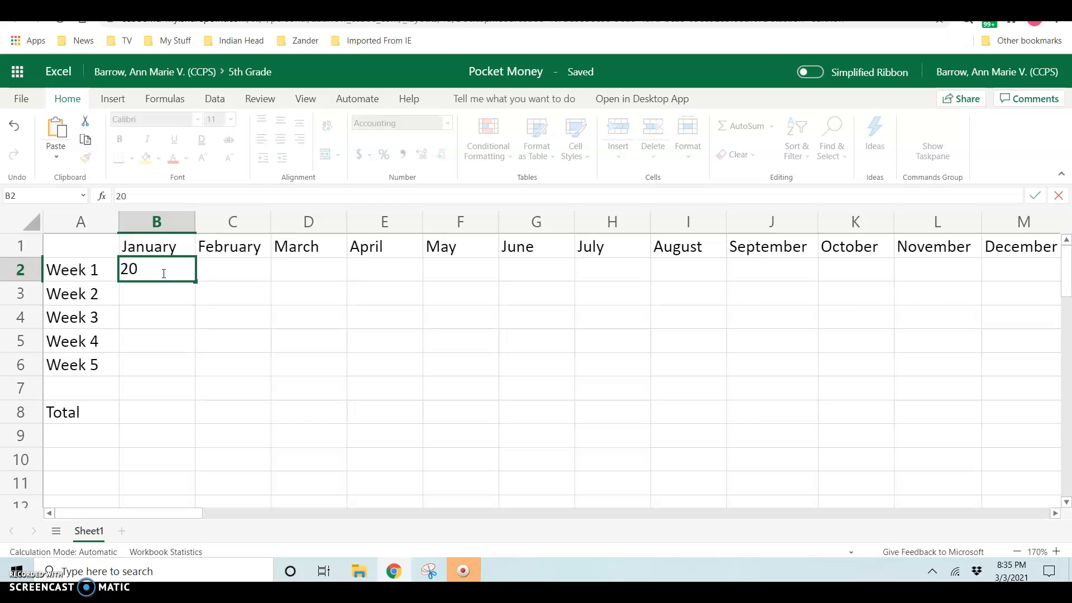
key("Return")
type("30")
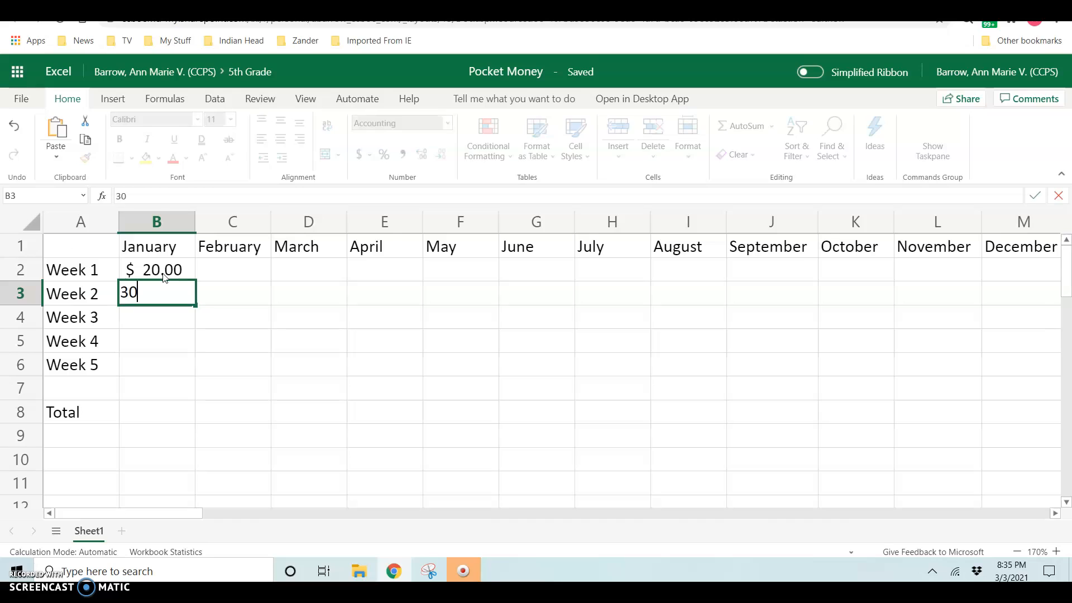
key("Return")
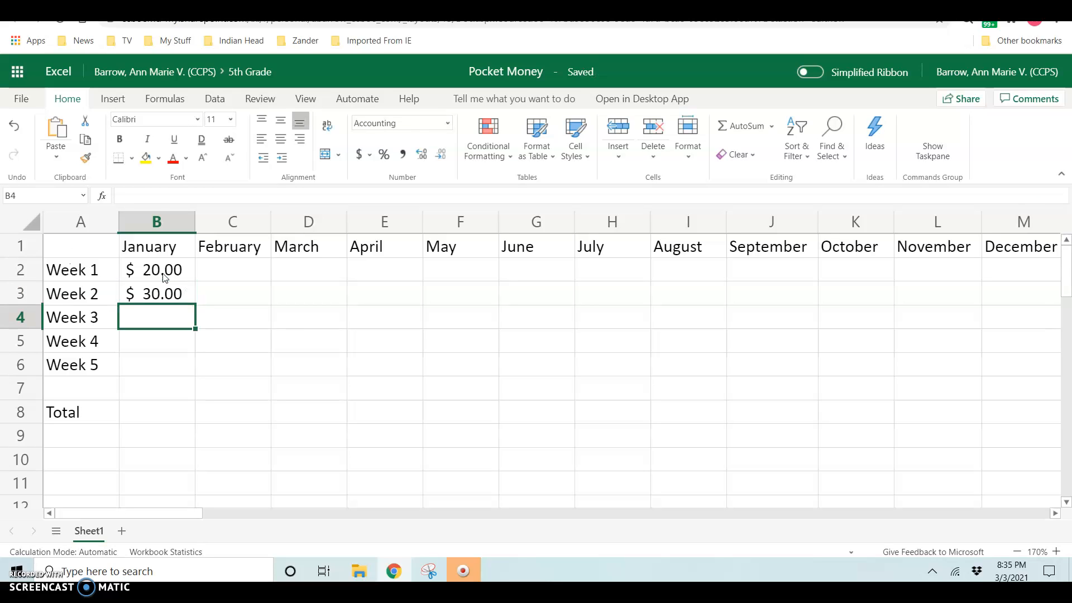
type("20")
key("Return")
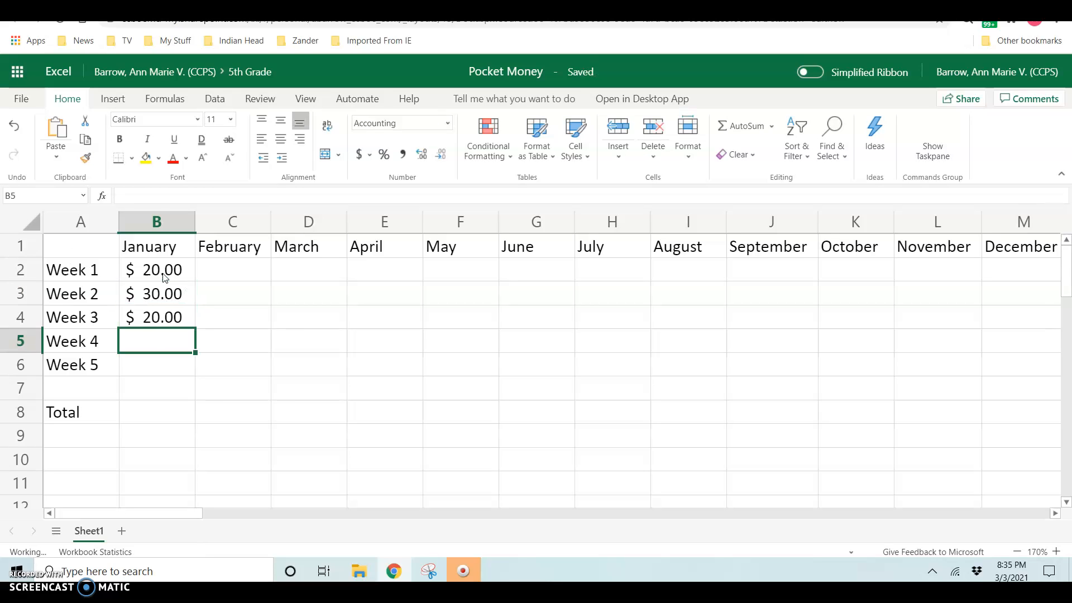
type("30")
key("Return")
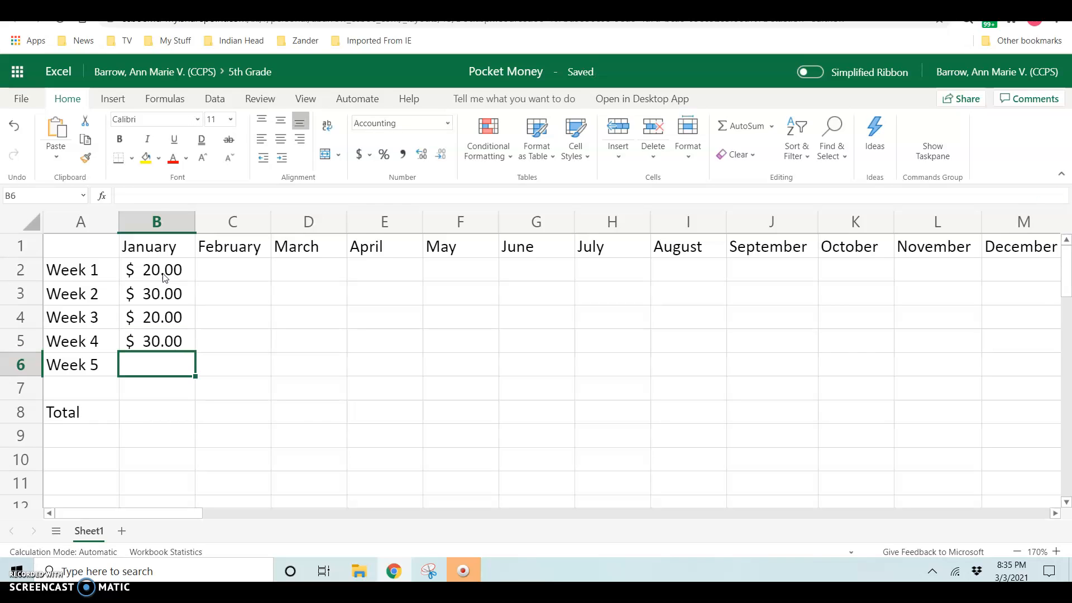
type("100000")
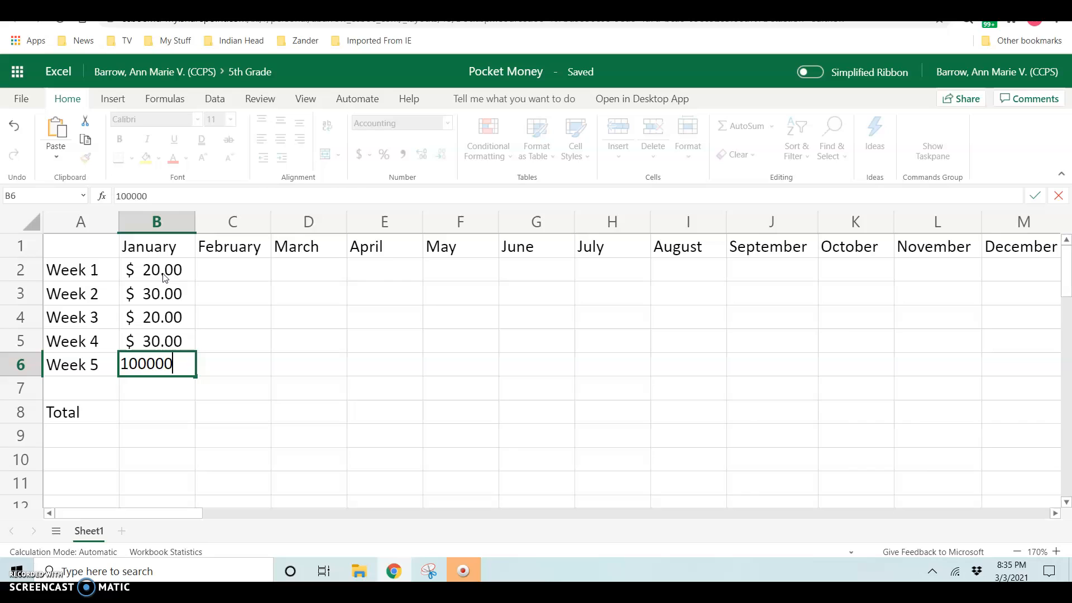
key("Return")
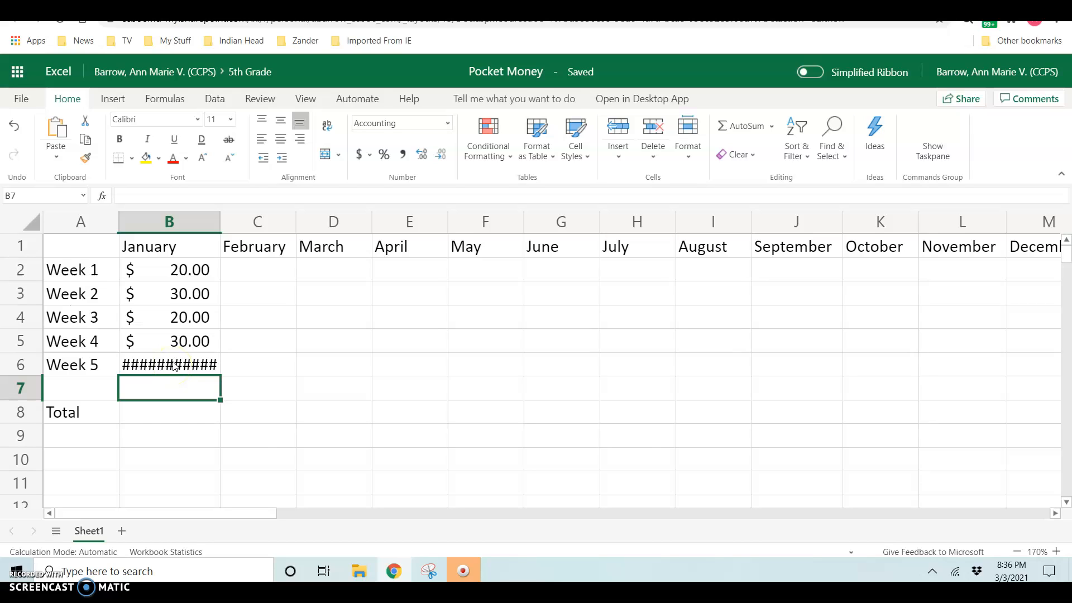
Step: Widen column B, correct January's Week 5 amount to 40, then narrow column B again
double_click(222, 221)
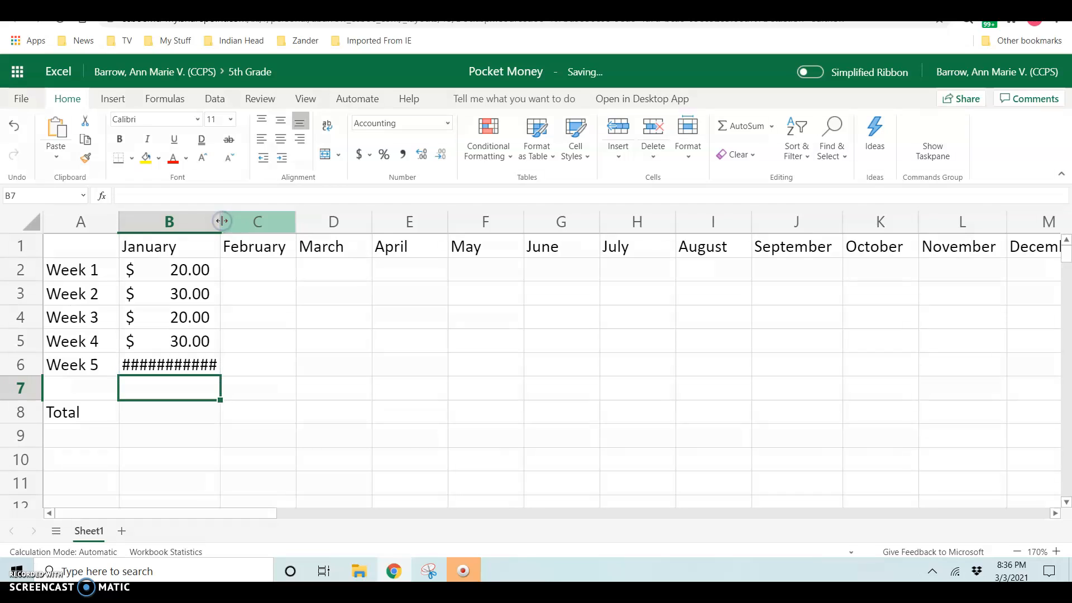
left_click_drag(222, 221, 239, 221)
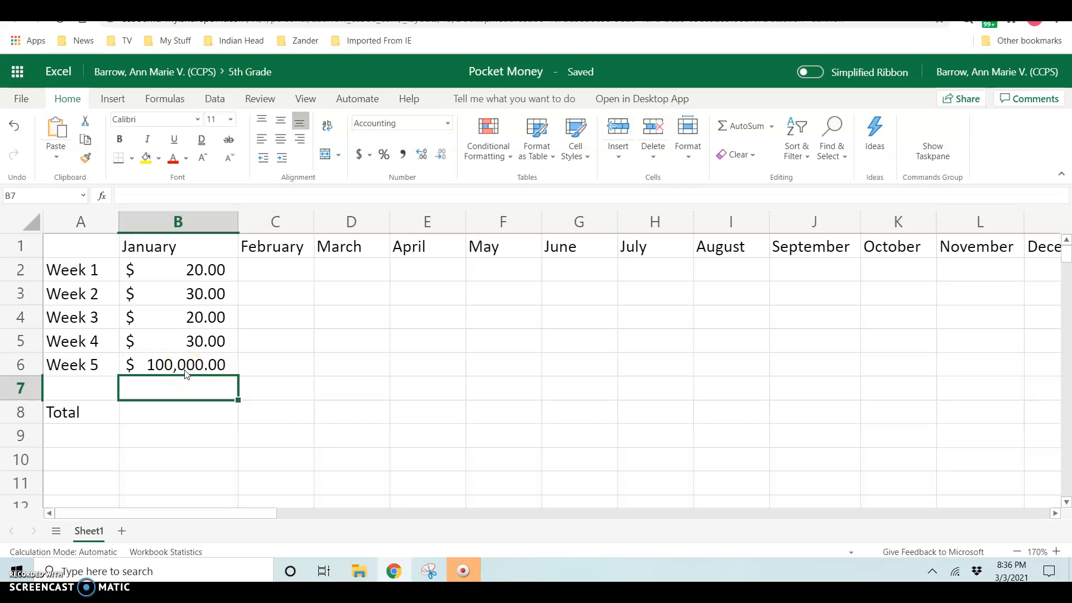
left_click(188, 367)
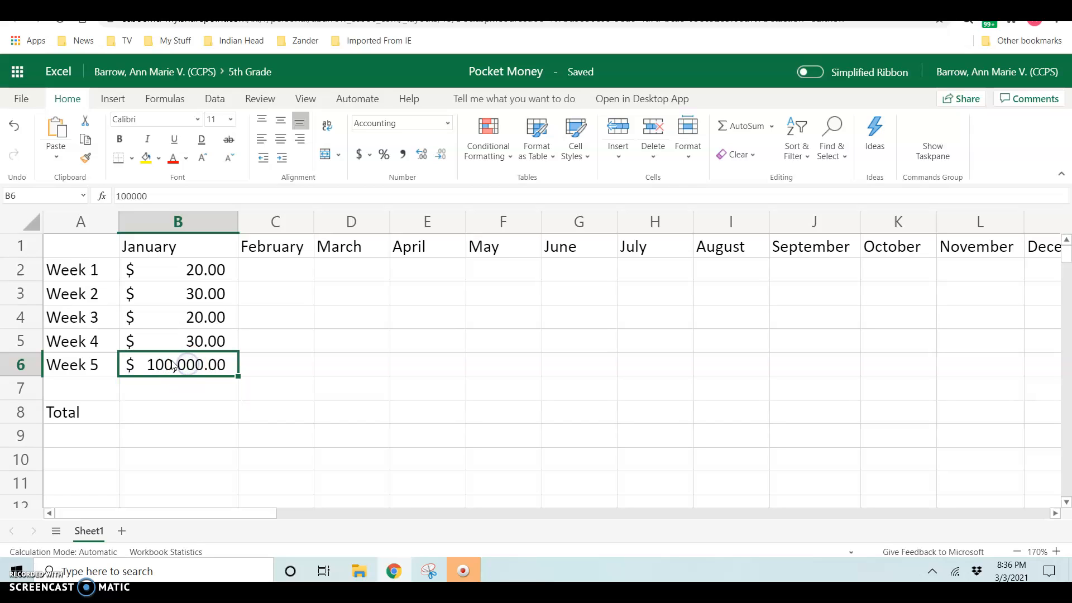
type("40")
key("Return")
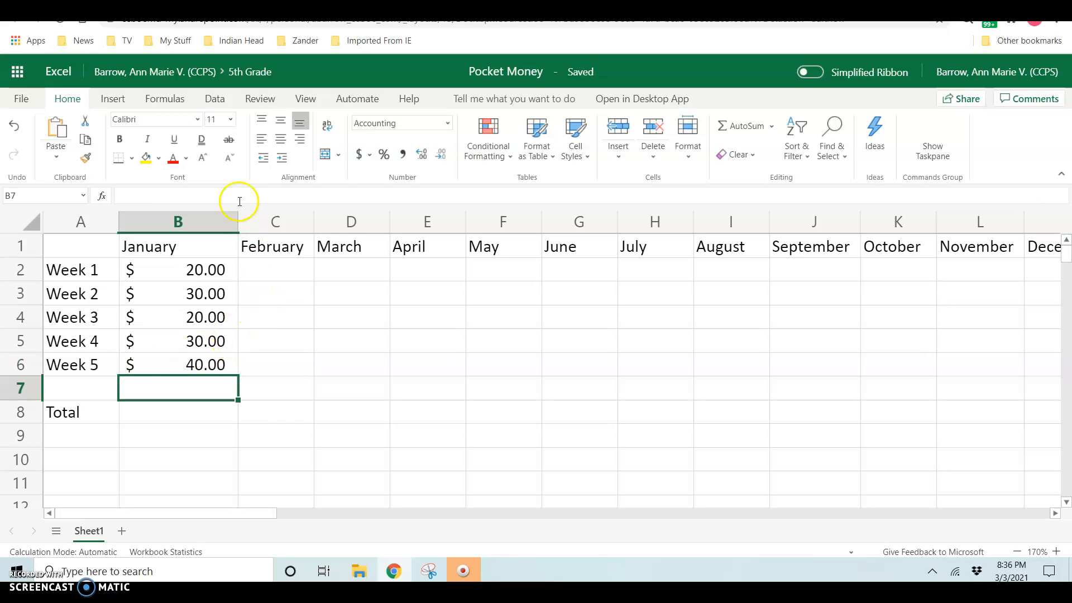
double_click(237, 218)
left_click_drag(237, 218, 195, 221)
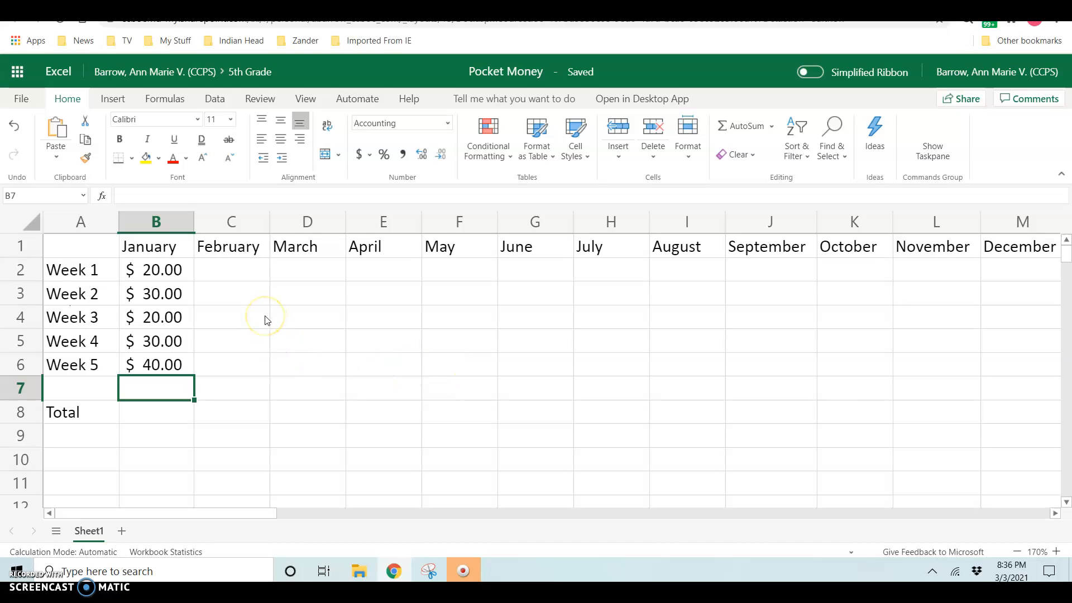
left_click(156, 270)
left_click_drag(157, 271, 160, 353)
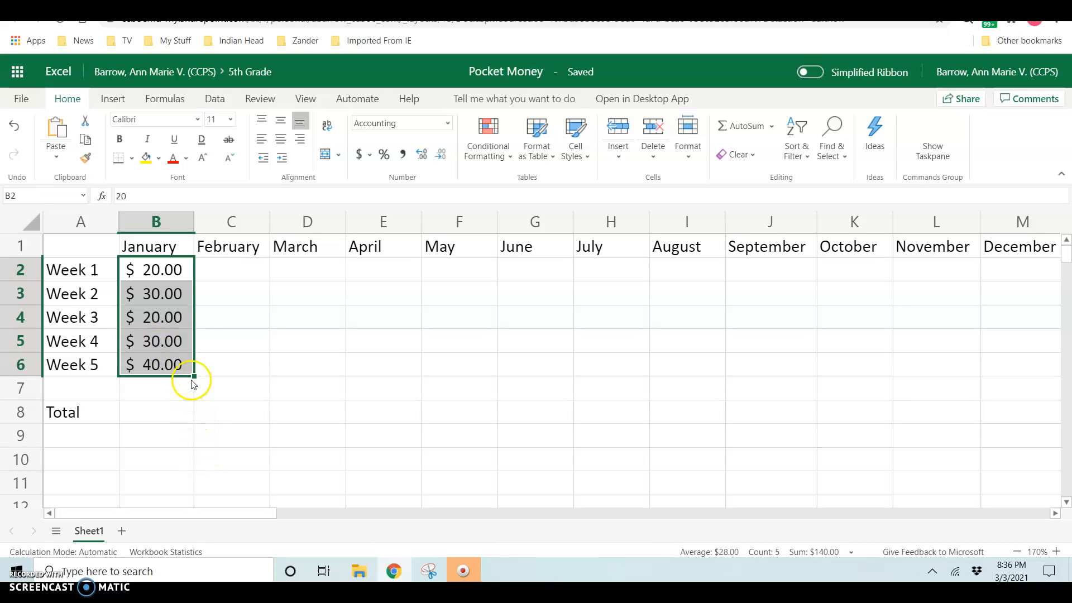
left_click_drag(193, 378, 1024, 365)
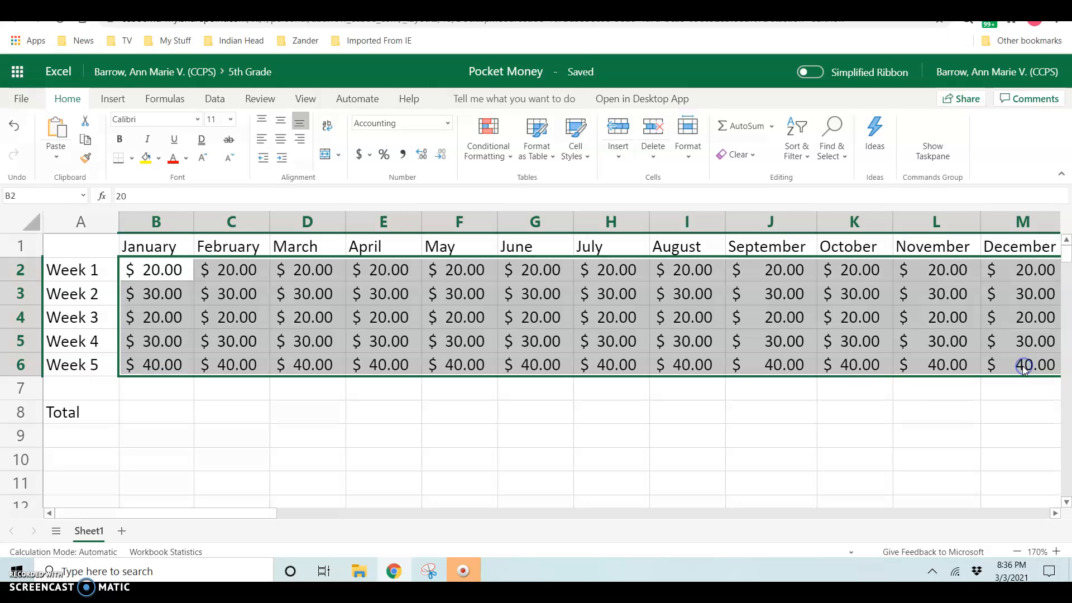
left_click_drag(878, 514, 778, 510)
left_click_drag(505, 508, 476, 502)
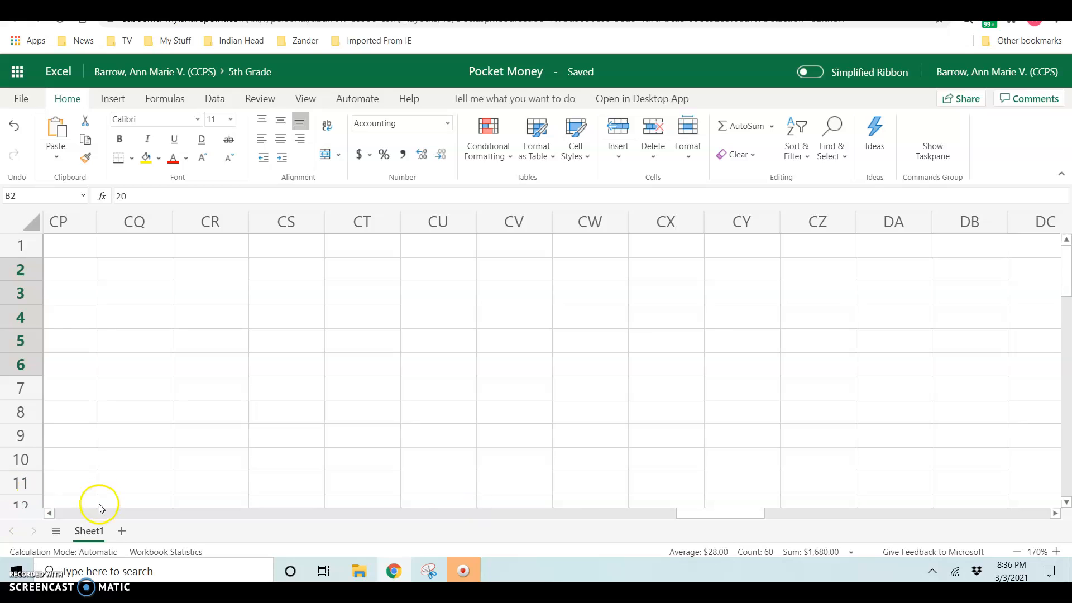
left_click(49, 512)
left_click_drag(48, 513, 48, 513)
left_click_drag(602, 514, 107, 494)
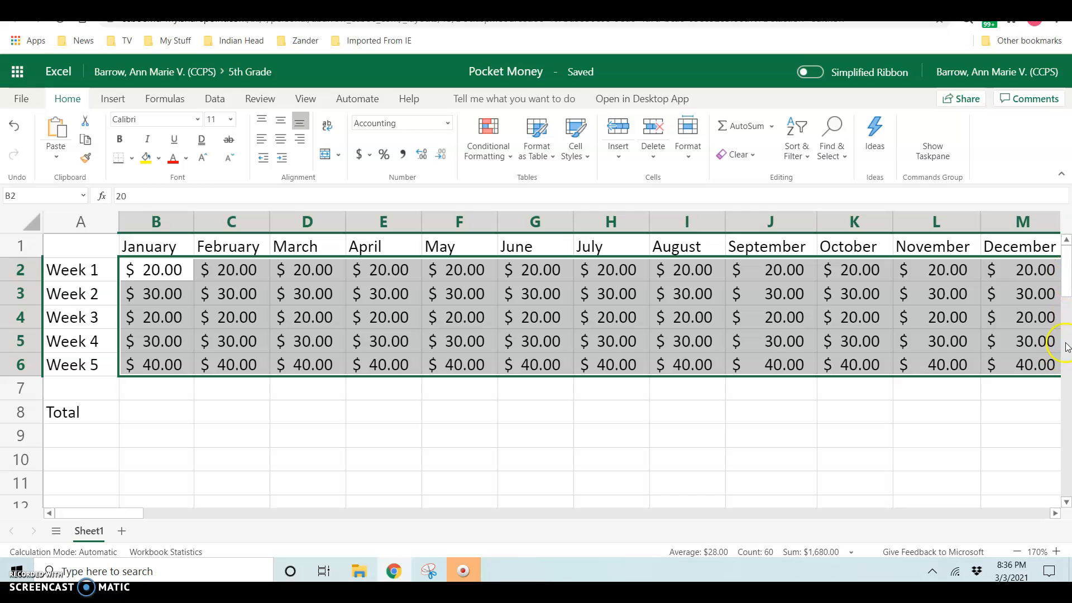
left_click(102, 295)
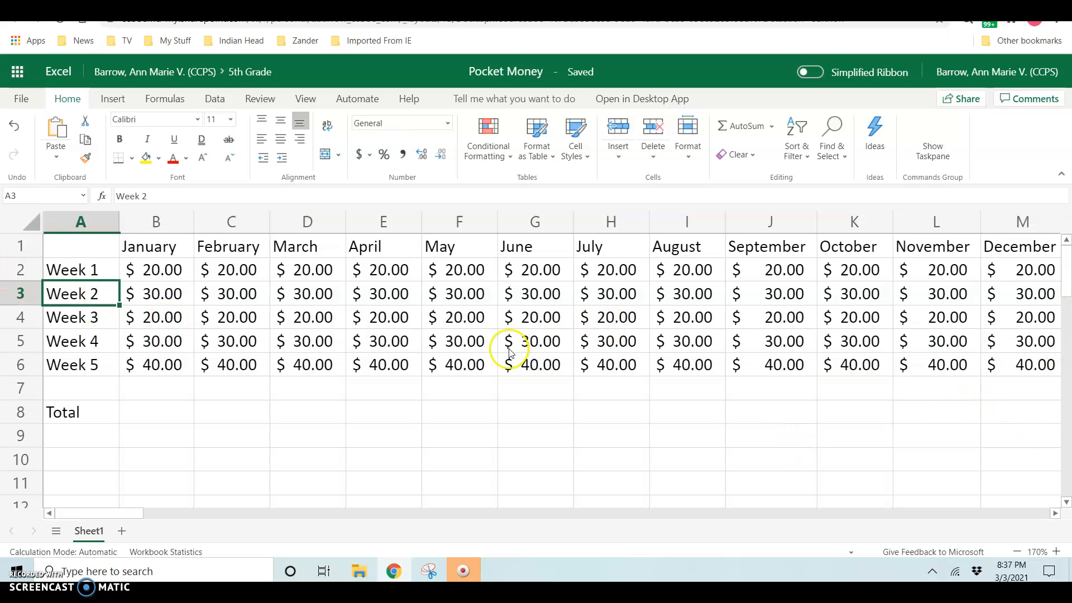
Step: Insert two blank rows above the month headings row
left_click(19, 240)
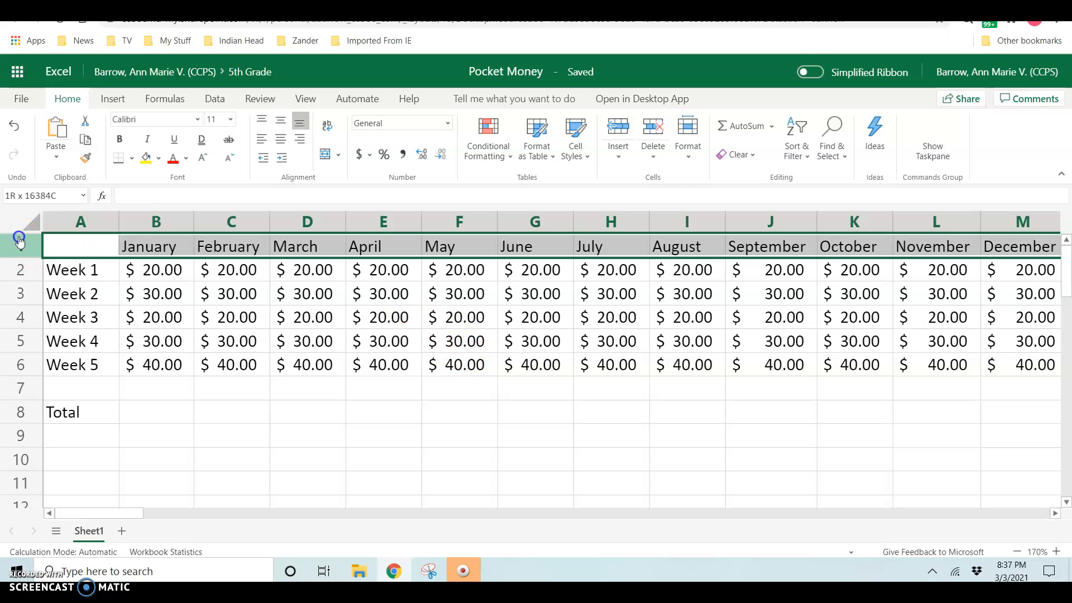
right_click(19, 241)
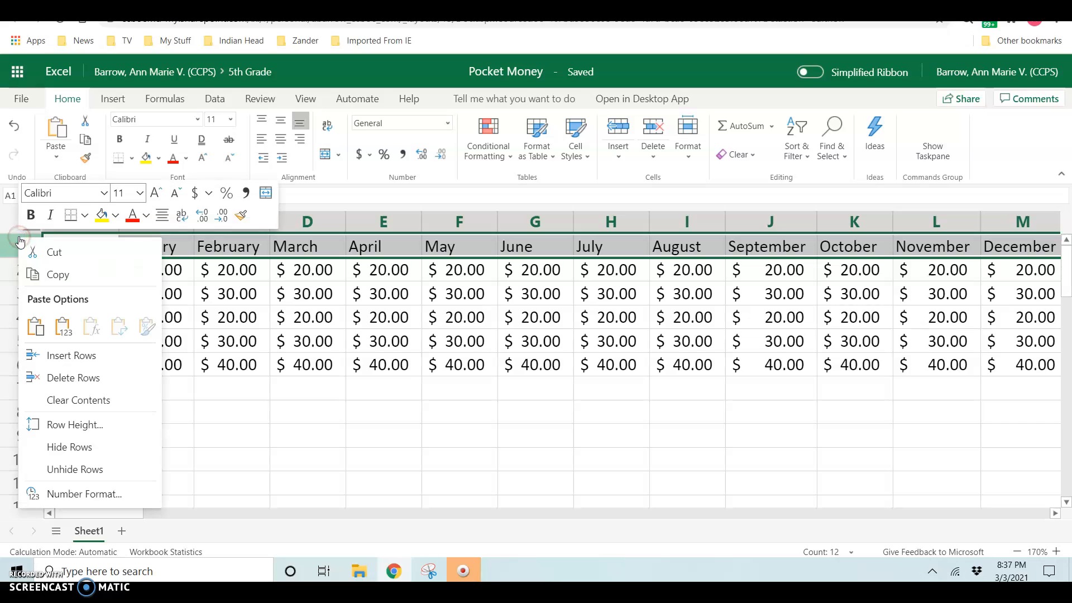
left_click(89, 355)
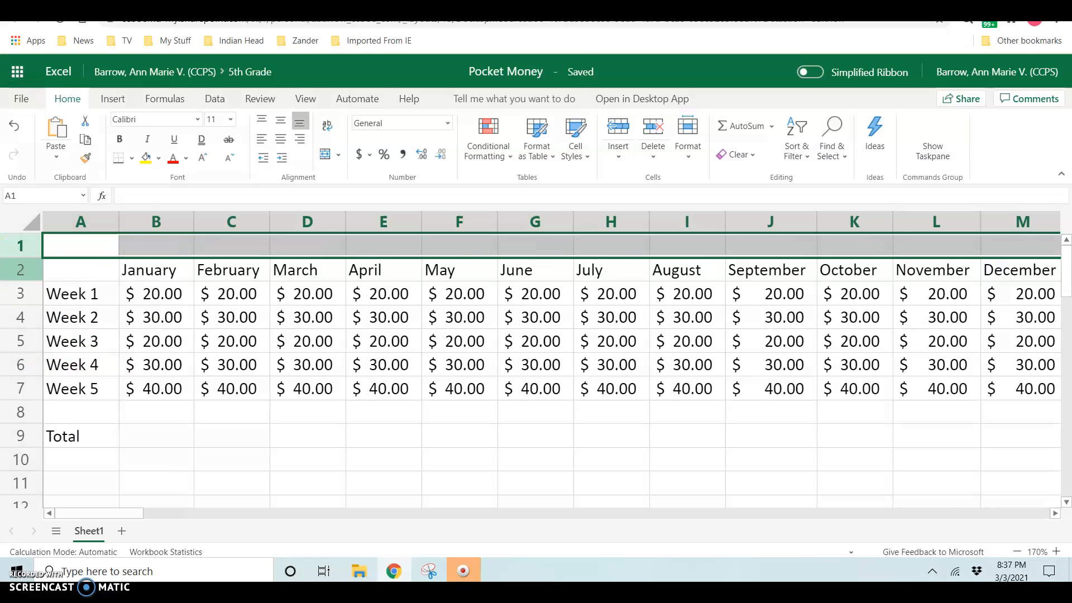
right_click(19, 243)
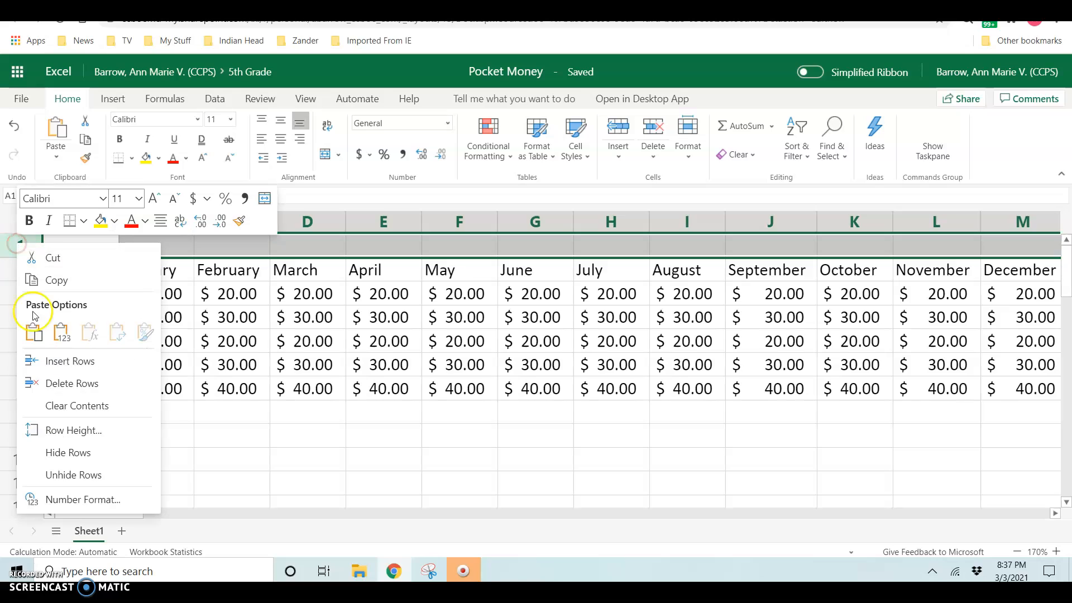
left_click(76, 360)
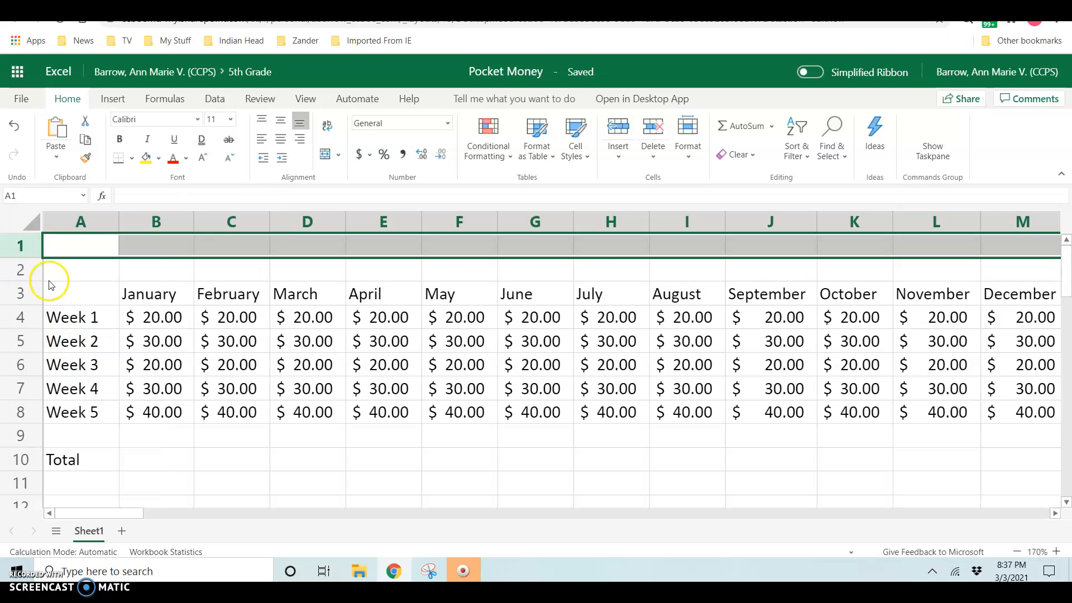
Step: Type the title 'Pocket Money' into cell A1
left_click(84, 248)
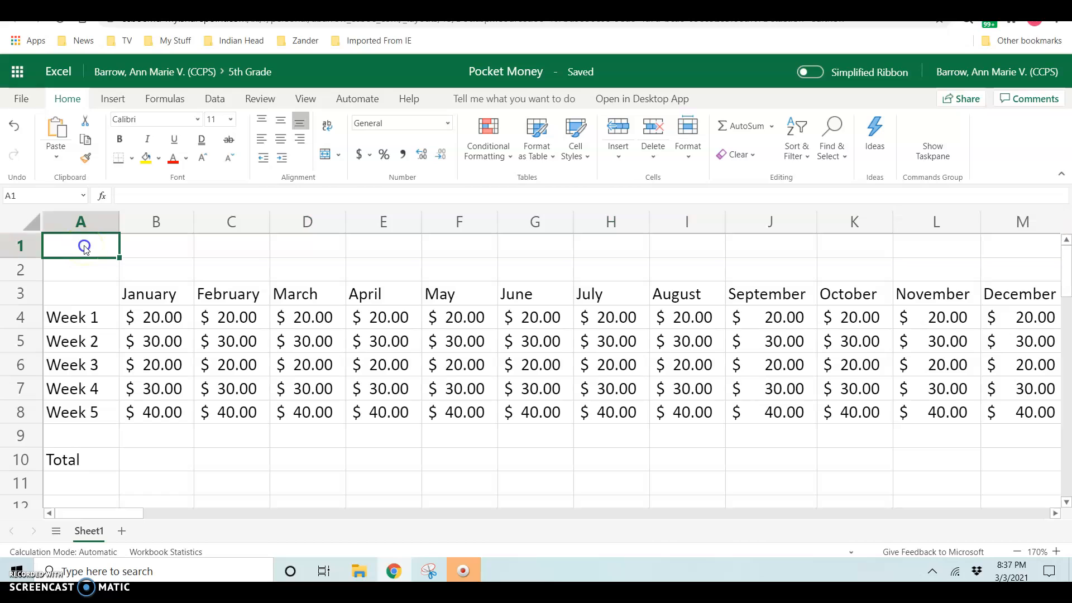
type("P")
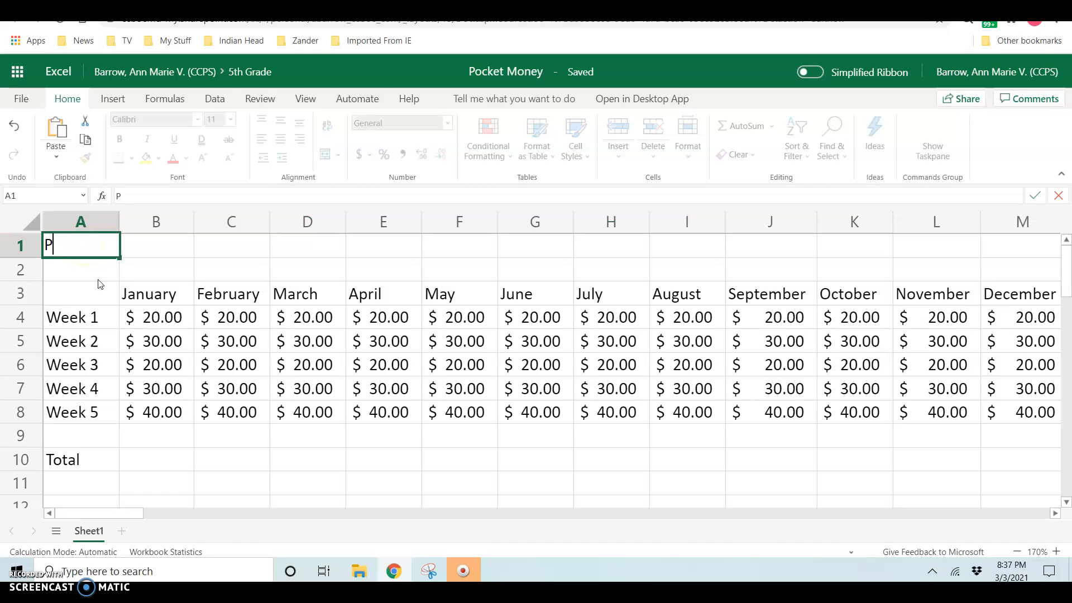
type("ocket Money")
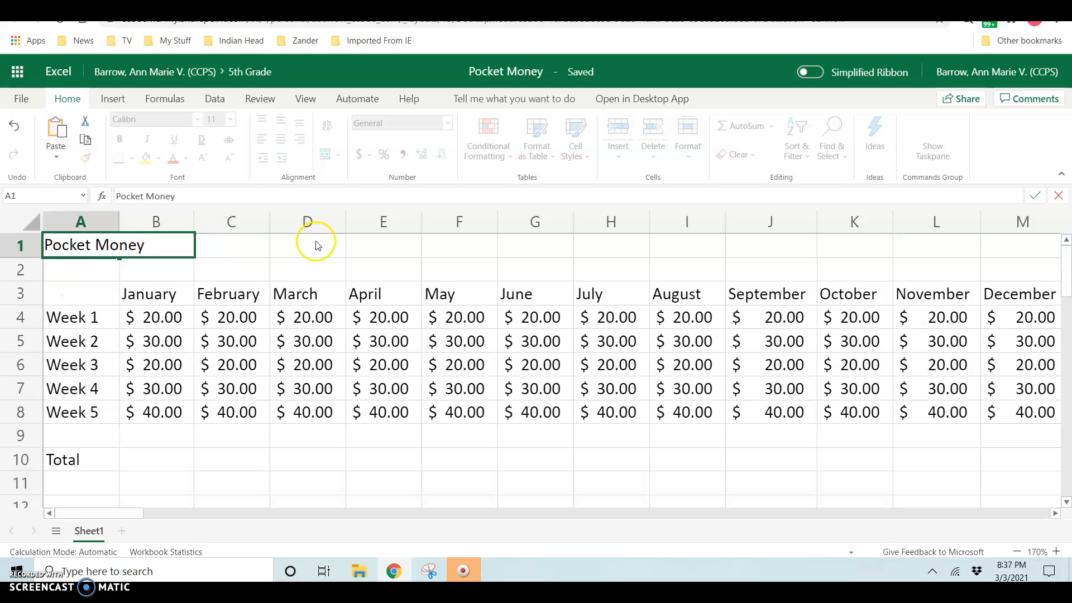
left_click(341, 256)
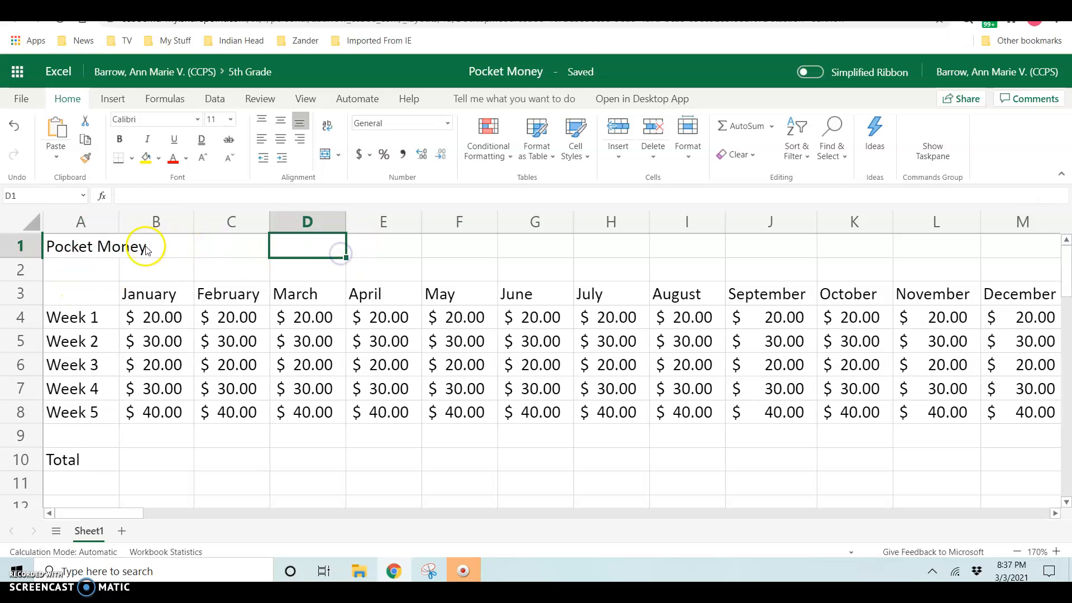
Step: Format the A1 title in Arial Black at size 26
left_click(71, 248)
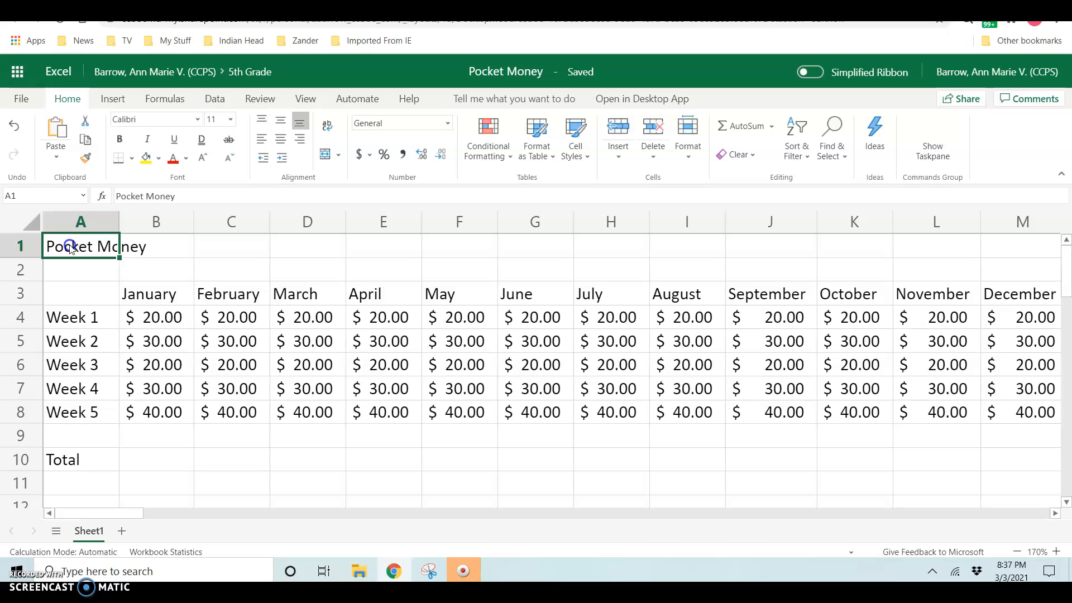
left_click(197, 119)
left_click(167, 160)
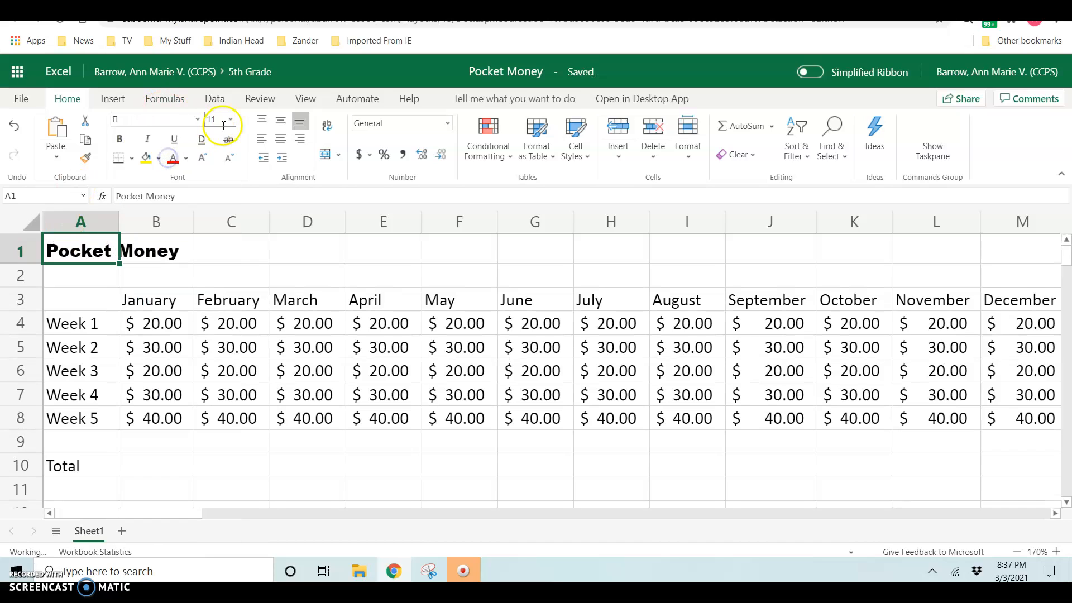
left_click(231, 119)
left_click(223, 314)
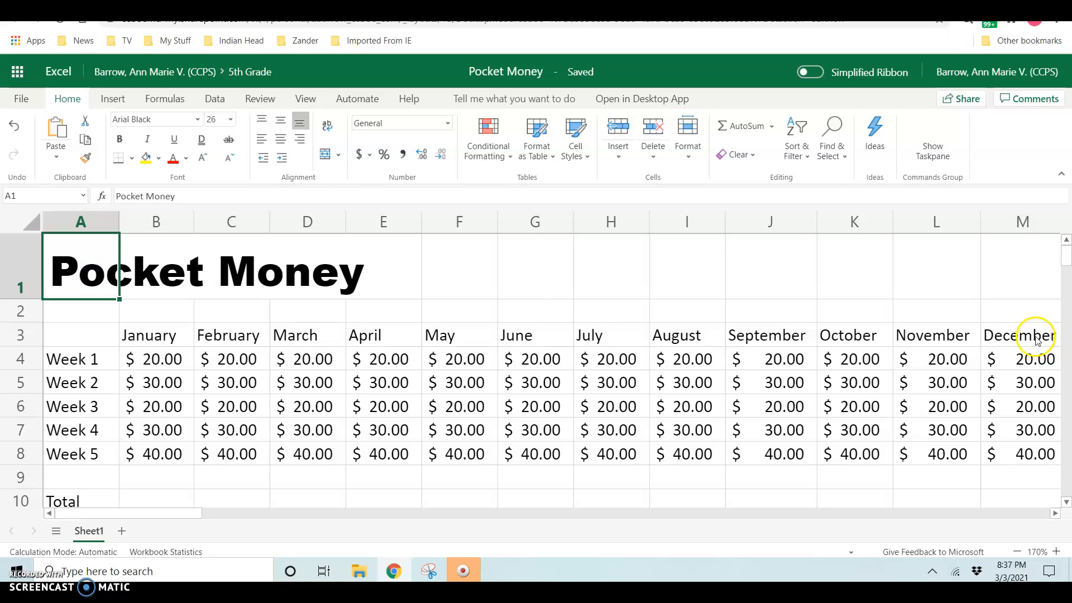
Step: Select A1:M1 and merge and centre the Pocket Money title across it
left_click(1024, 272, "shift")
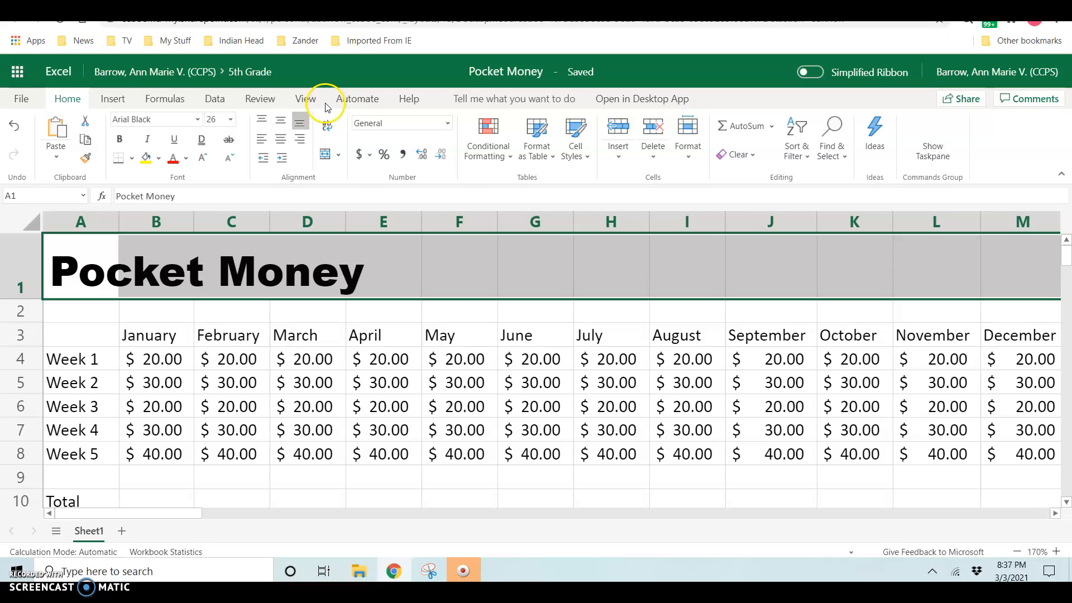
left_click(324, 158)
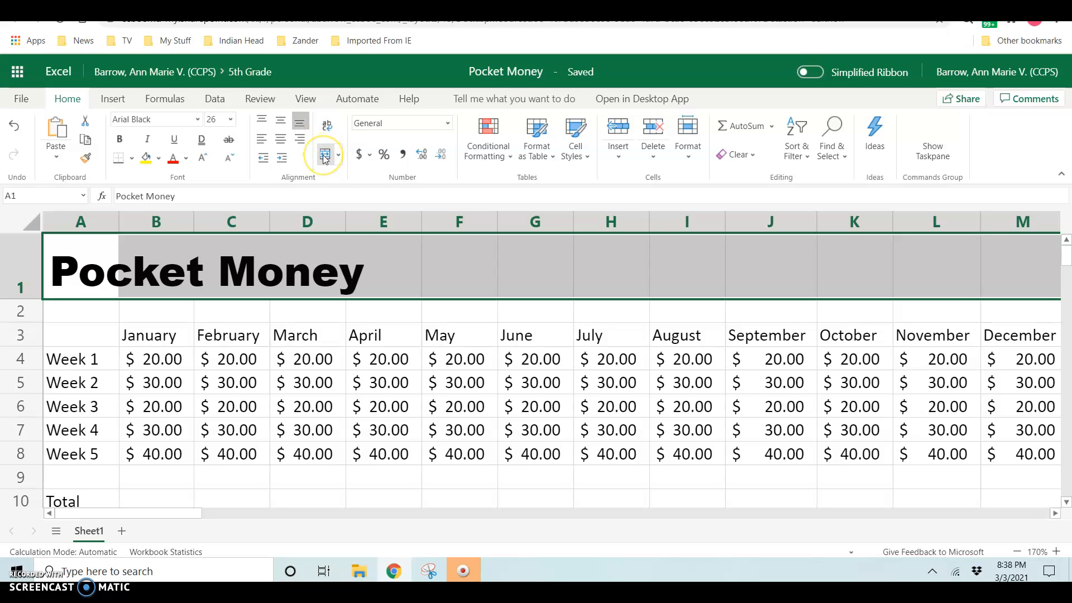
left_click(324, 158)
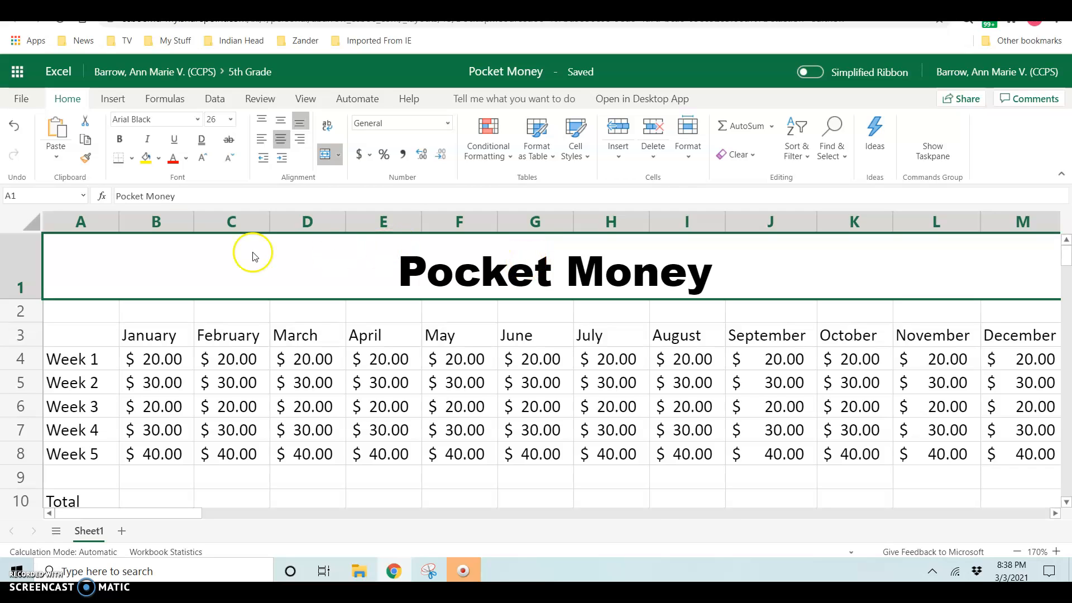
Step: Fill the merged Pocket Money title with Light Blue and add a Thick Outside Border
left_click(159, 158)
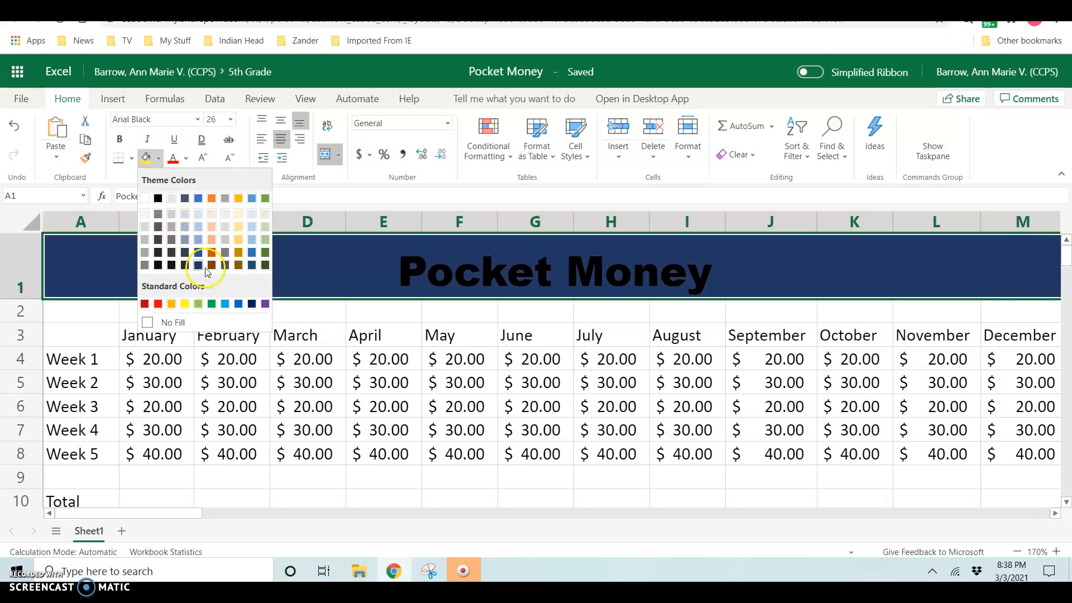
left_click(225, 304)
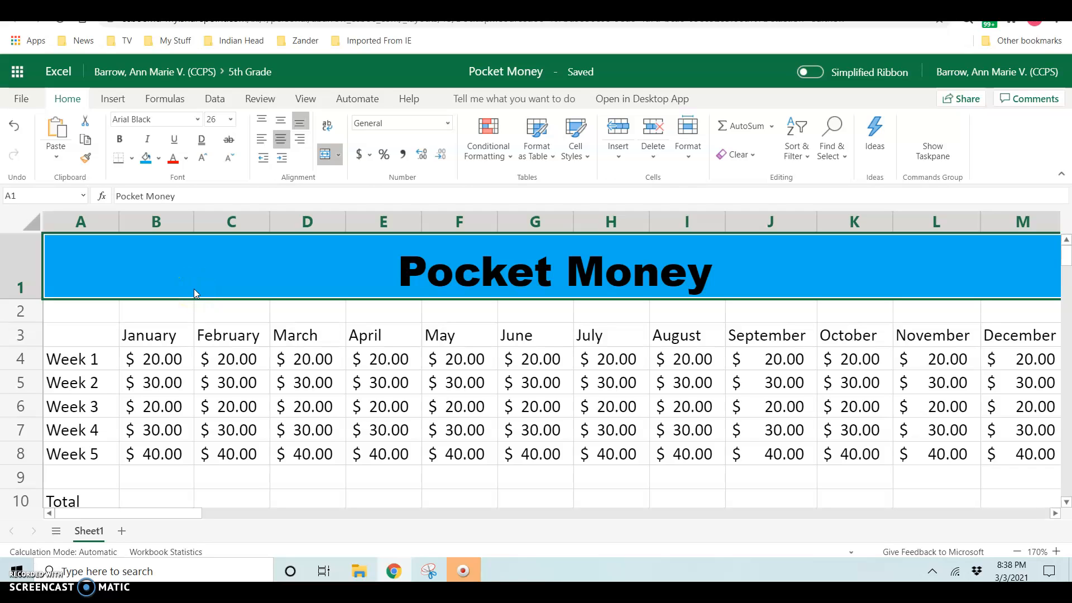
left_click(121, 164)
left_click(132, 160)
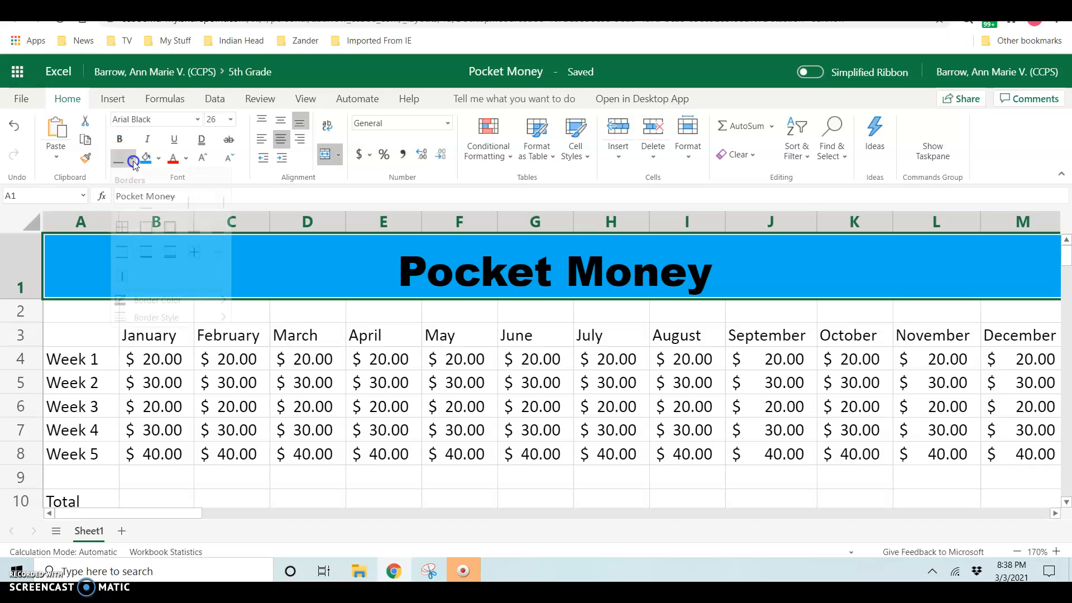
left_click(170, 227)
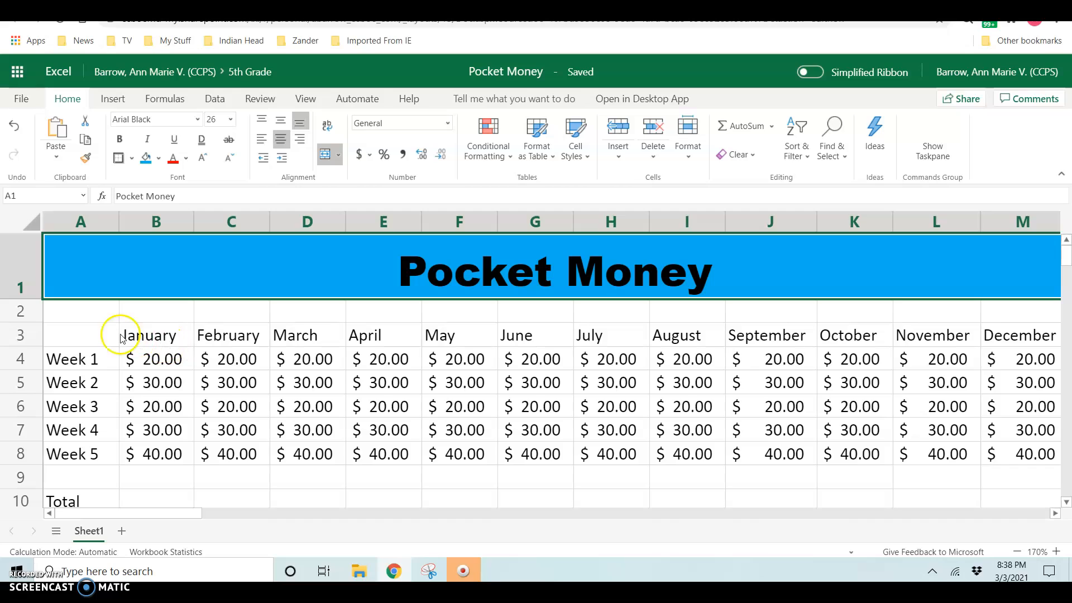
Step: Bold the row 3 month headers and the Week 1–Week 5 and Total labels in A4:A10
left_click(21, 336)
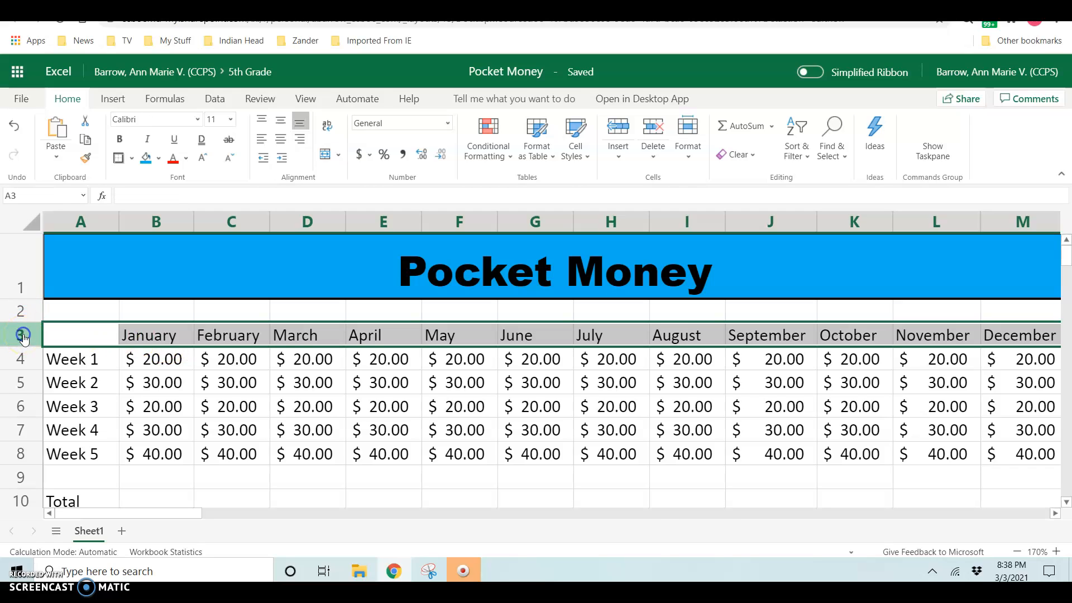
left_click(123, 138)
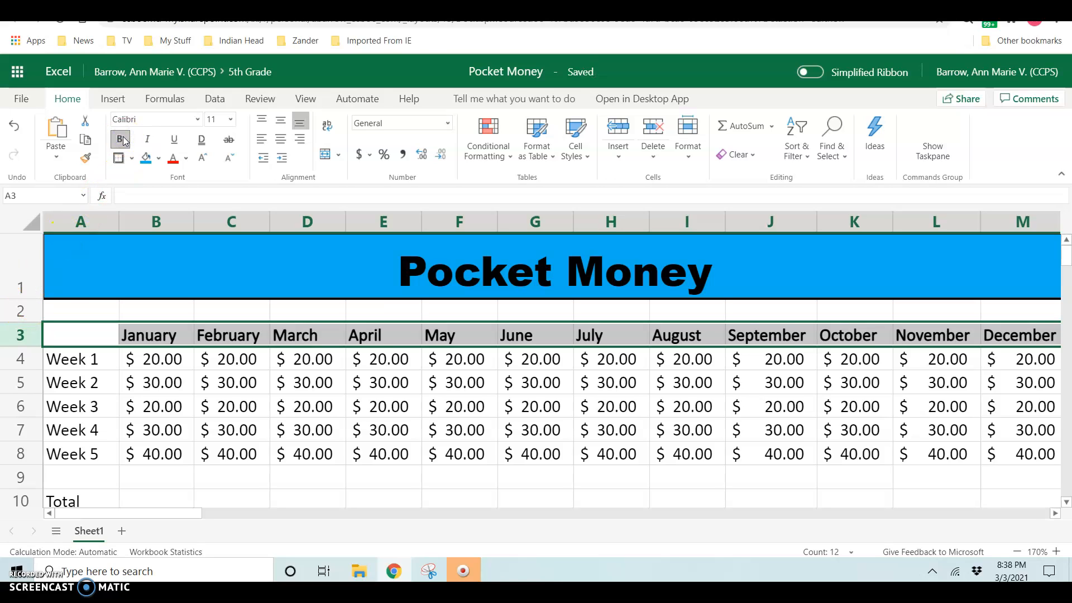
left_click_drag(70, 360, 59, 495)
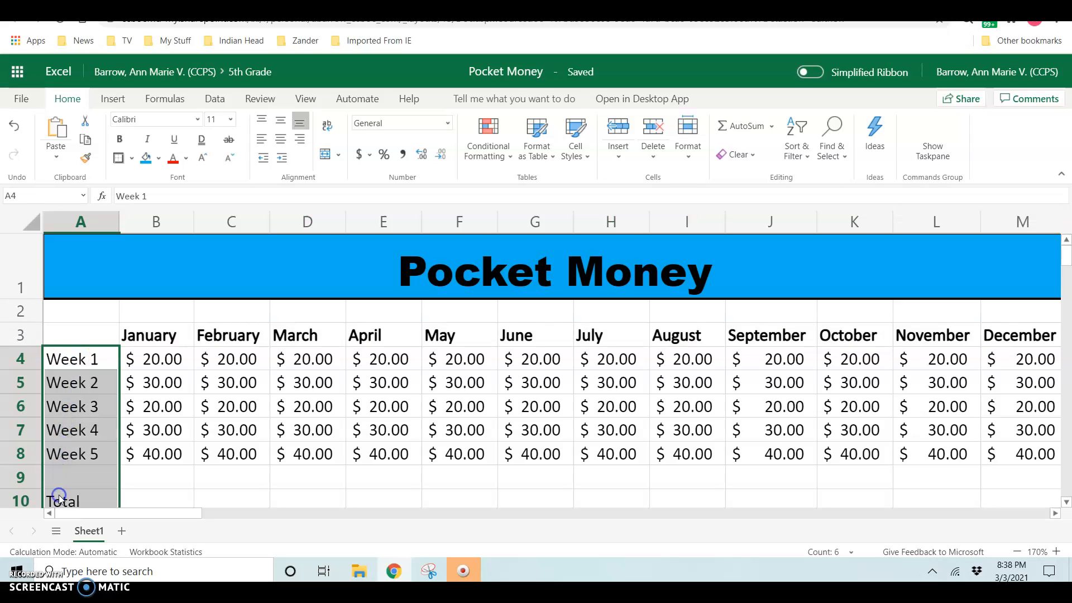
left_click(120, 139)
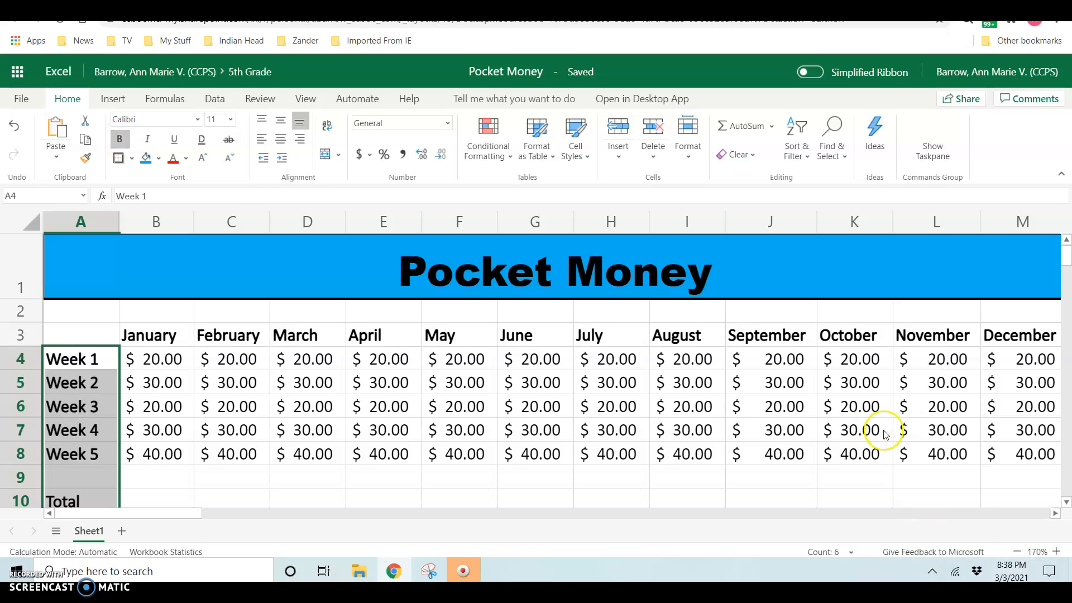
left_click(1017, 553)
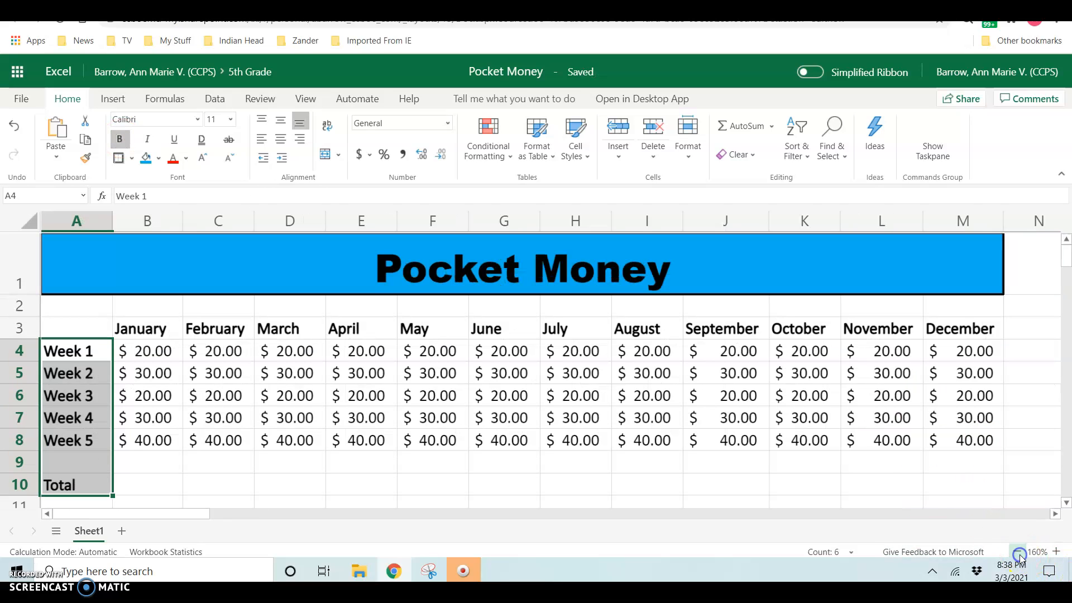
left_click(607, 463)
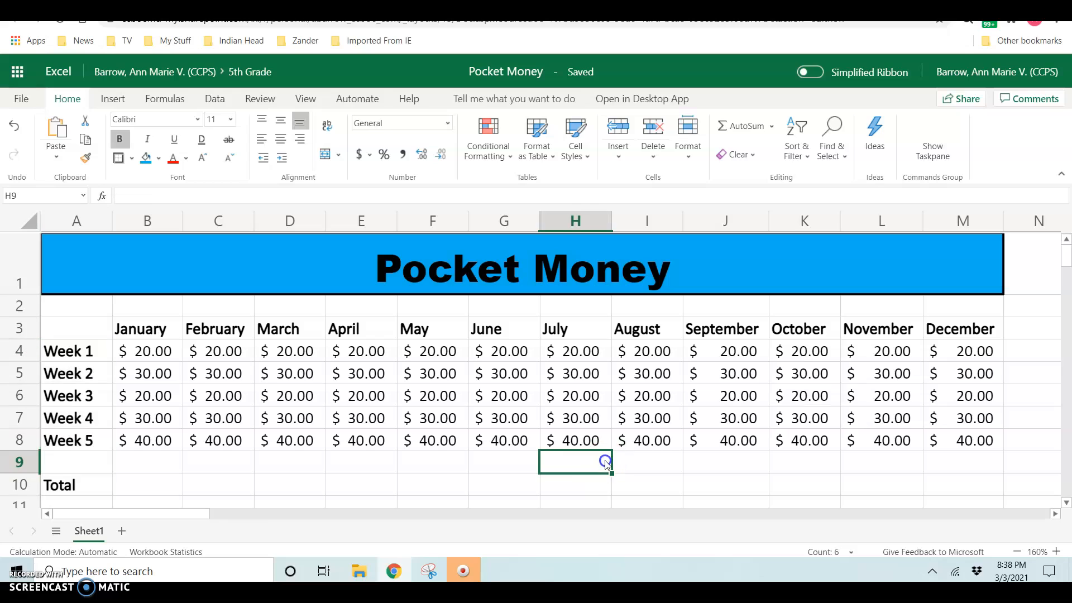
left_click(159, 484)
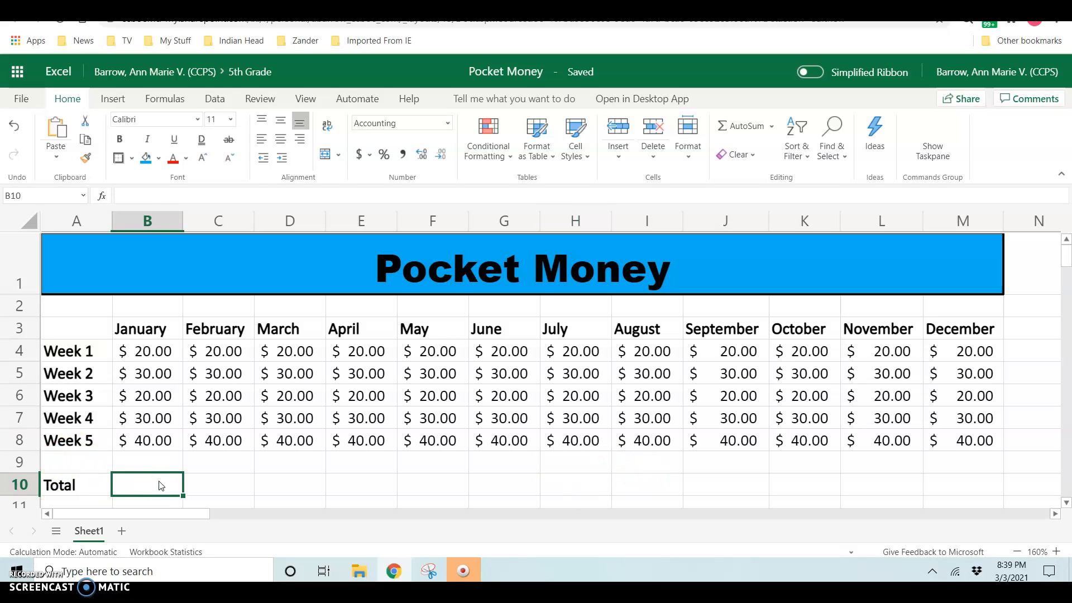